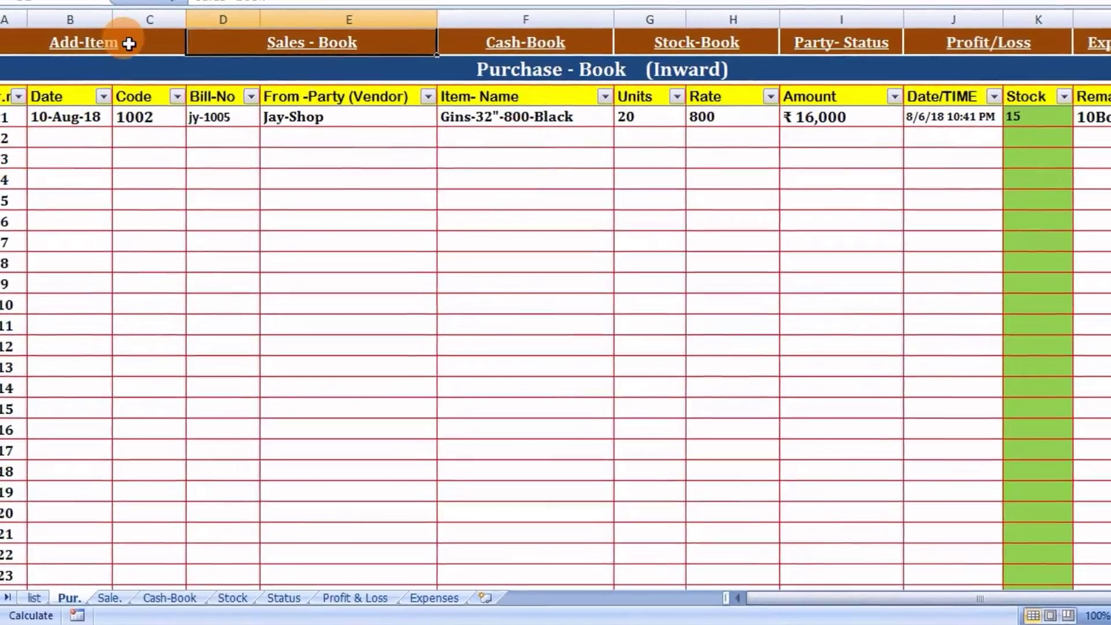
- On the list sheet, look through the item names, such as Gins-32"-1500-Blue and Gins-32"-800-Black
click(124, 42)
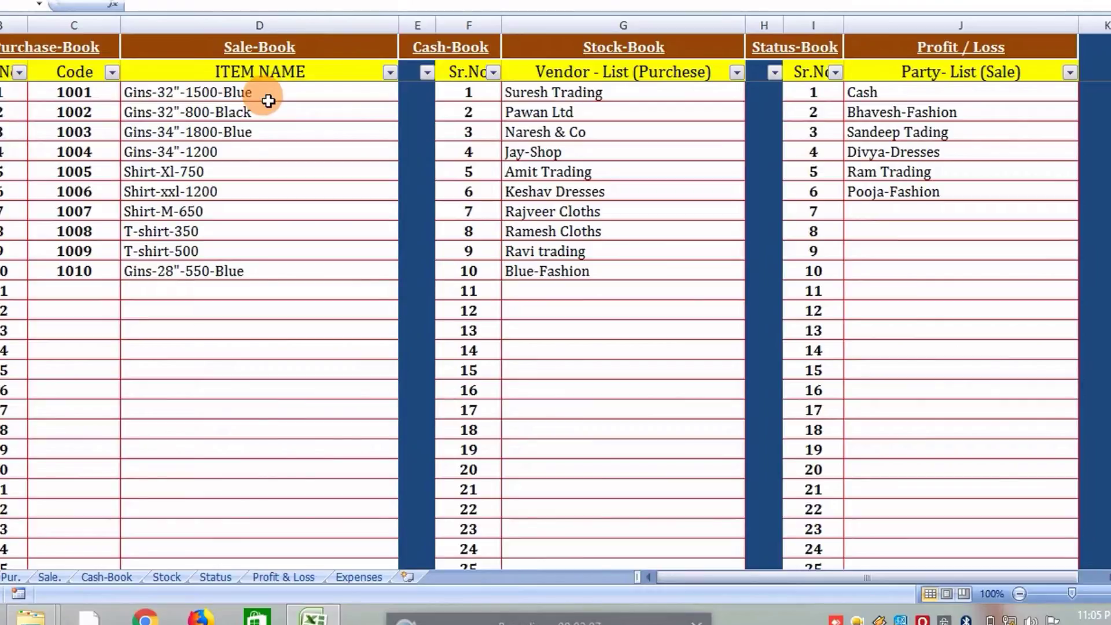
click(268, 100)
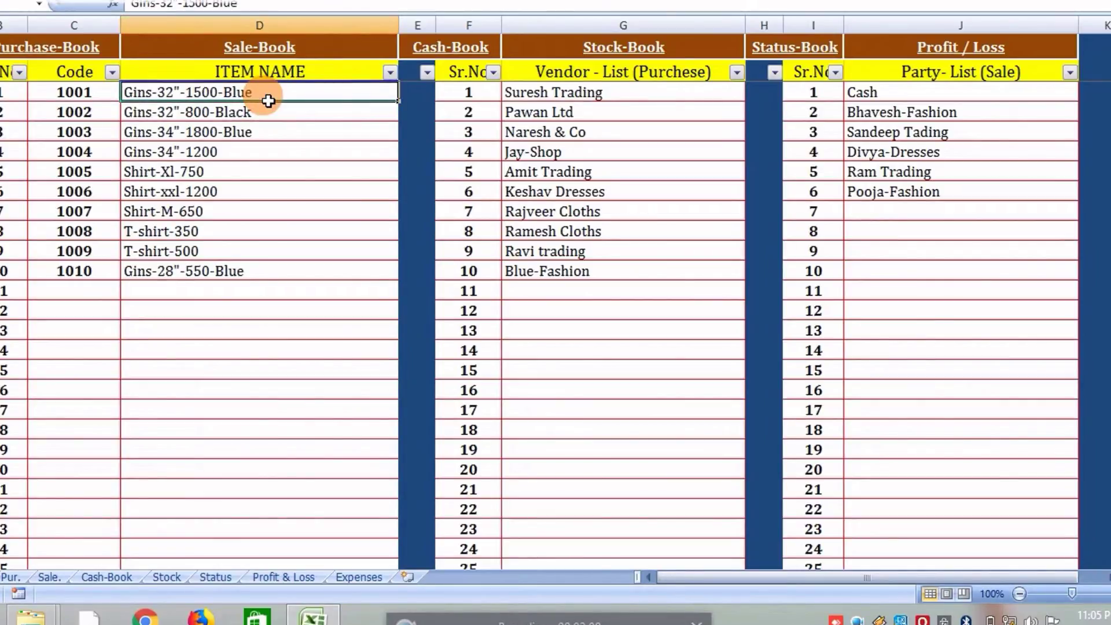
key(Down)
key(Down)
key(Down)
key(Down)
key(Down)
key(Up)
key(Up)
key(Up)
key(Up)
key(Up)
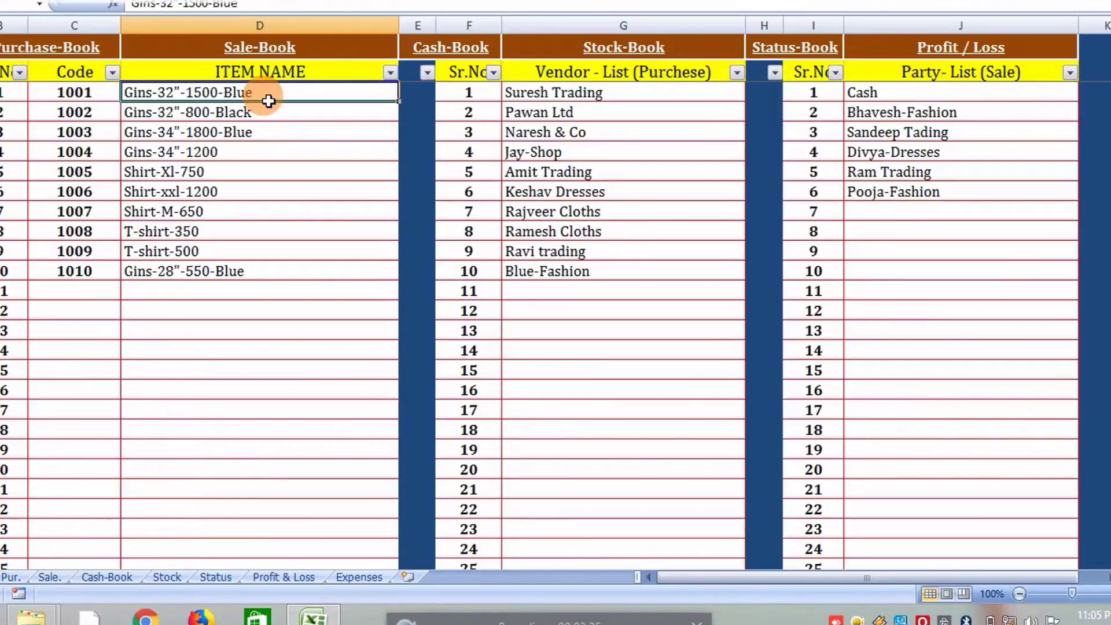
click(272, 111)
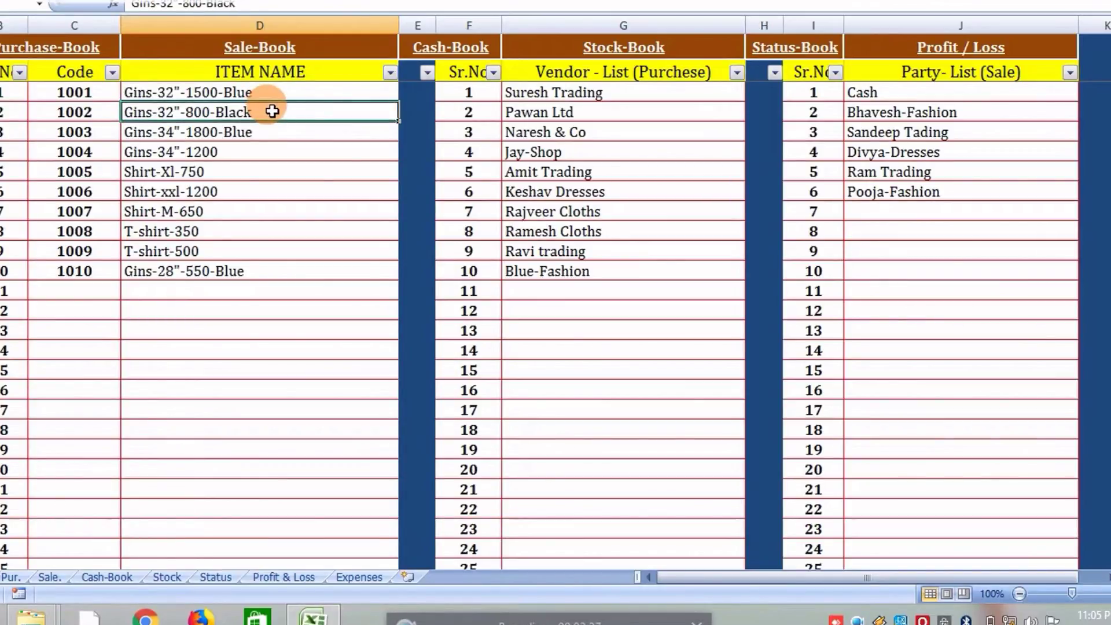
click(283, 100)
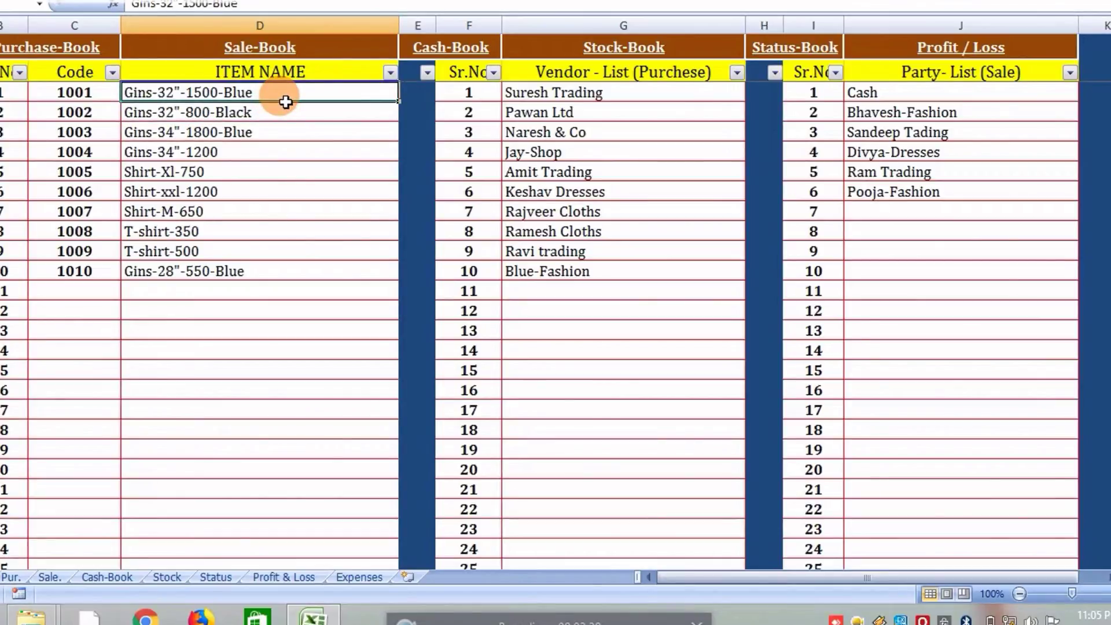
click(281, 115)
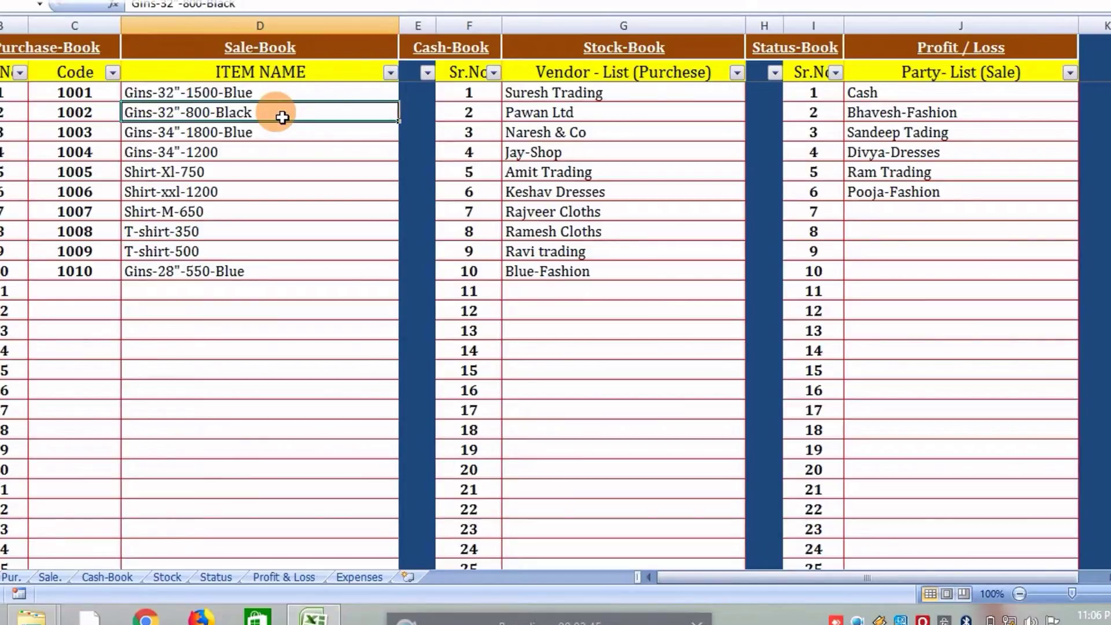
- Check the first vendor, Suresh Trading, and the first party, Cash, then return to Purchase Book
click(620, 101)
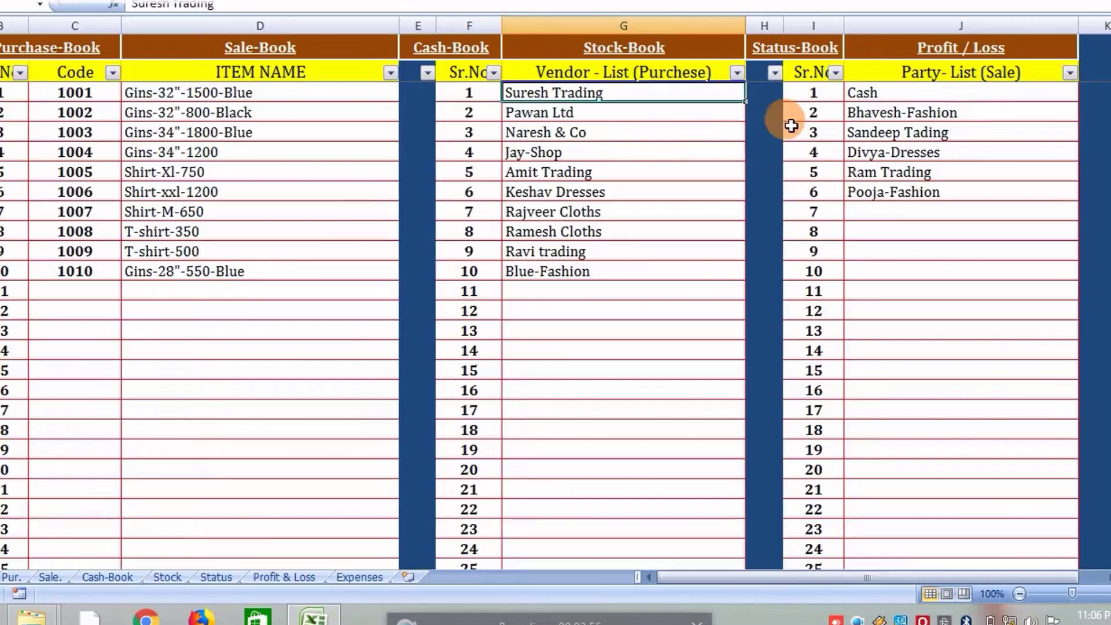
click(968, 93)
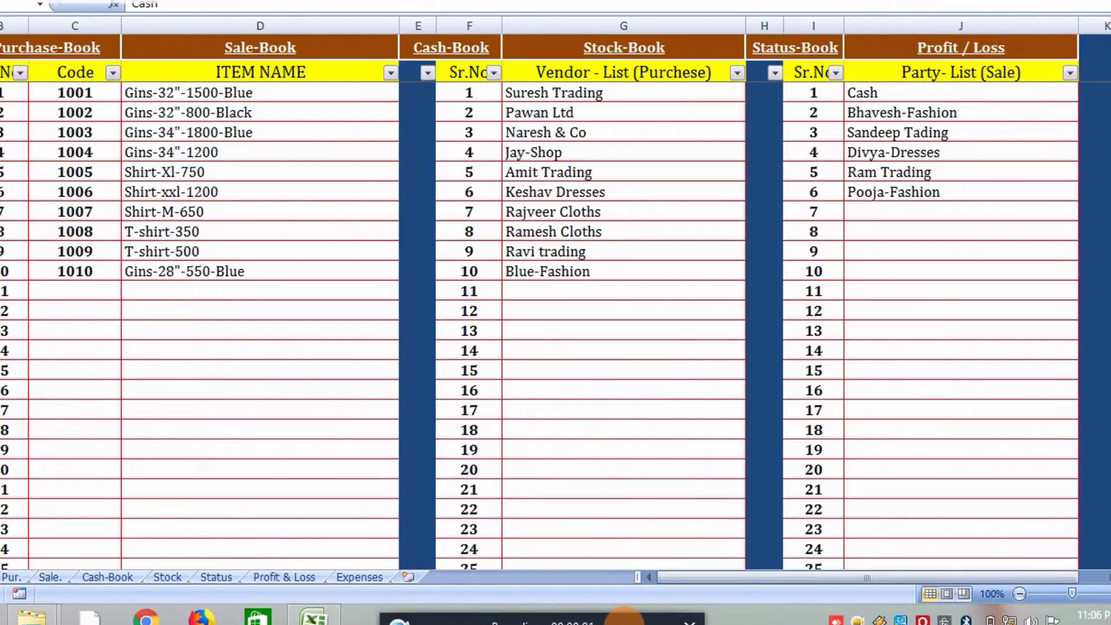
click(953, 92)
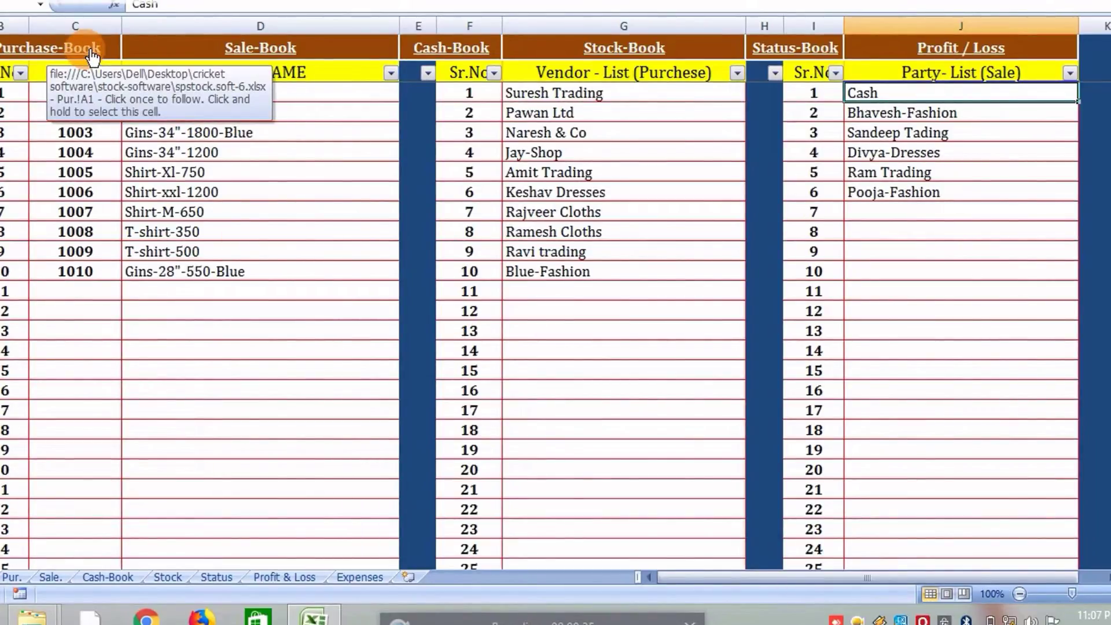
click(93, 56)
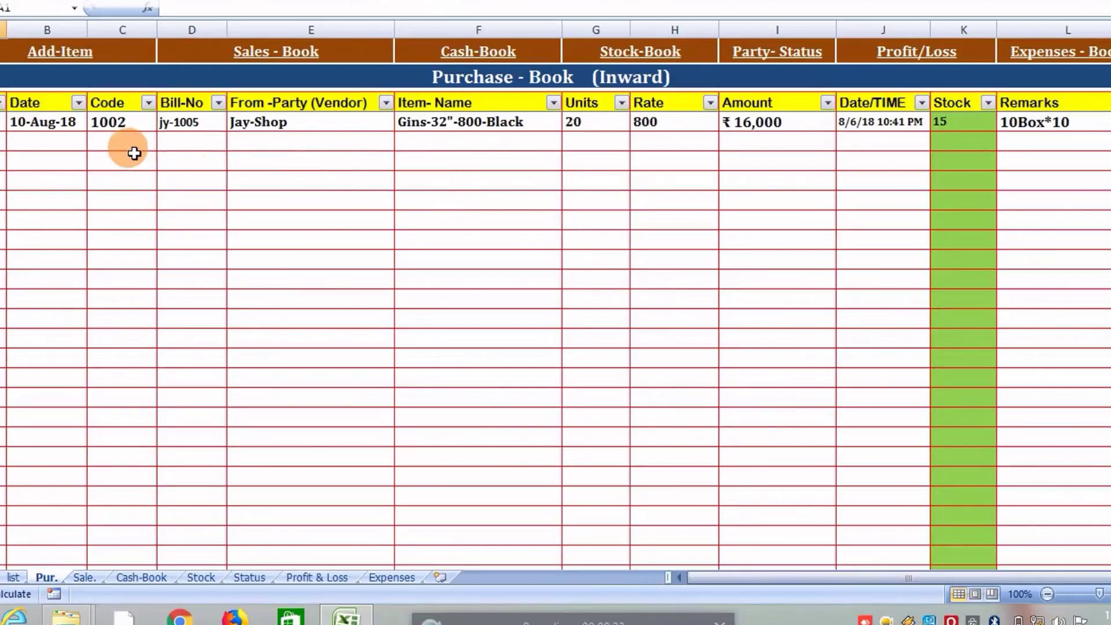
- Fill the next purchase row's date with 10-Aug-18 using Ctrl+D
click(78, 148)
key(ctrl+d)
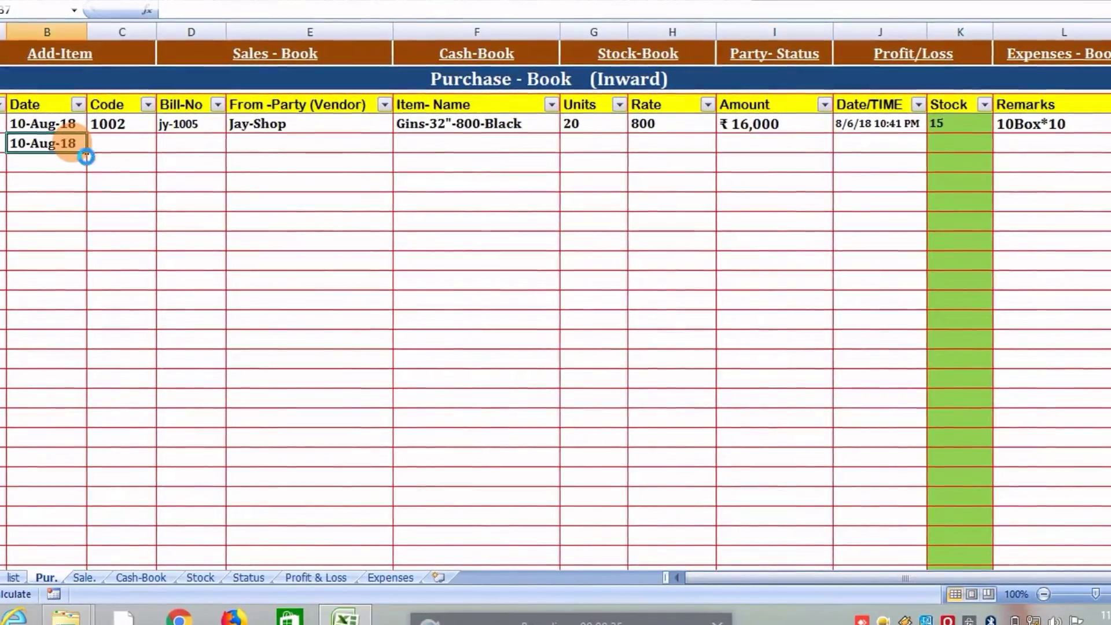
key(Tab)
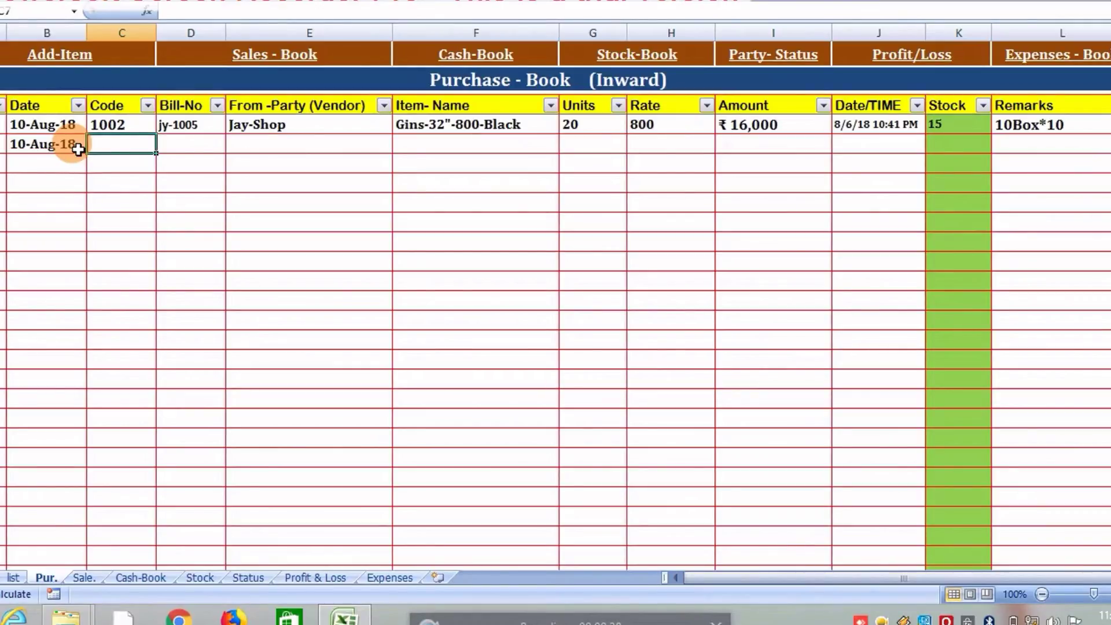
click(11, 578)
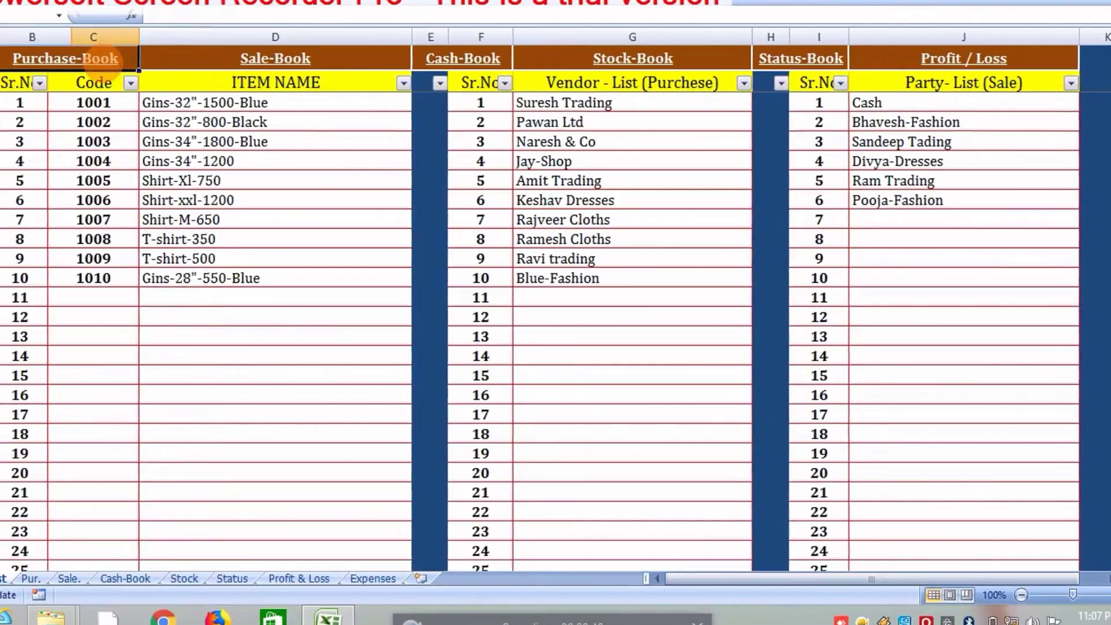
click(103, 60)
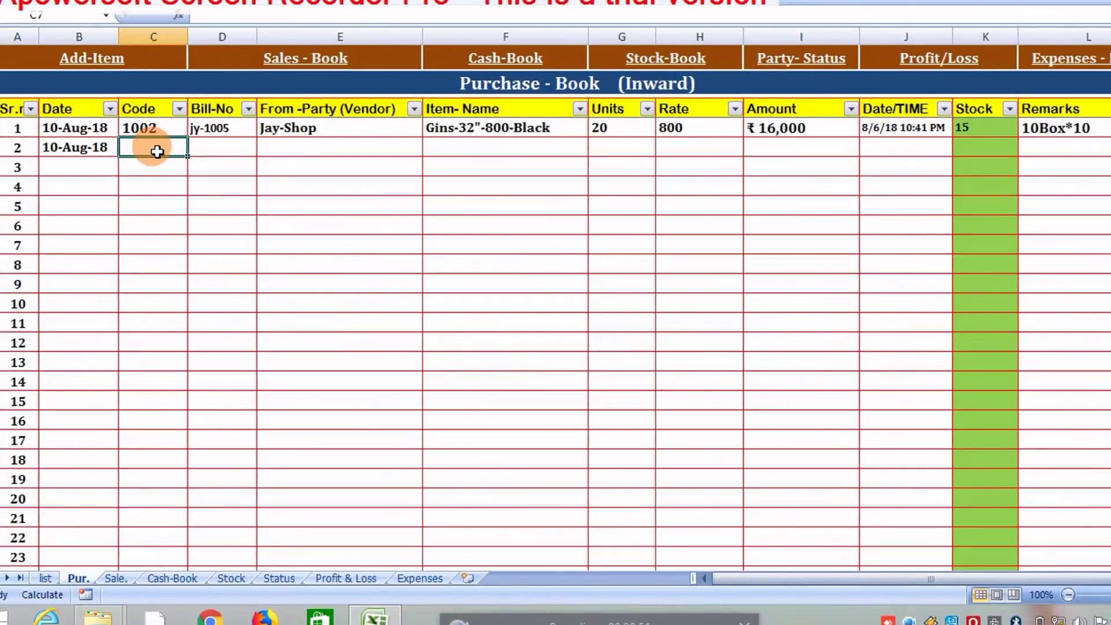
- Try code 1003 in the new row, clear it again, and view the item-name choices
text(1003)
key(Return)
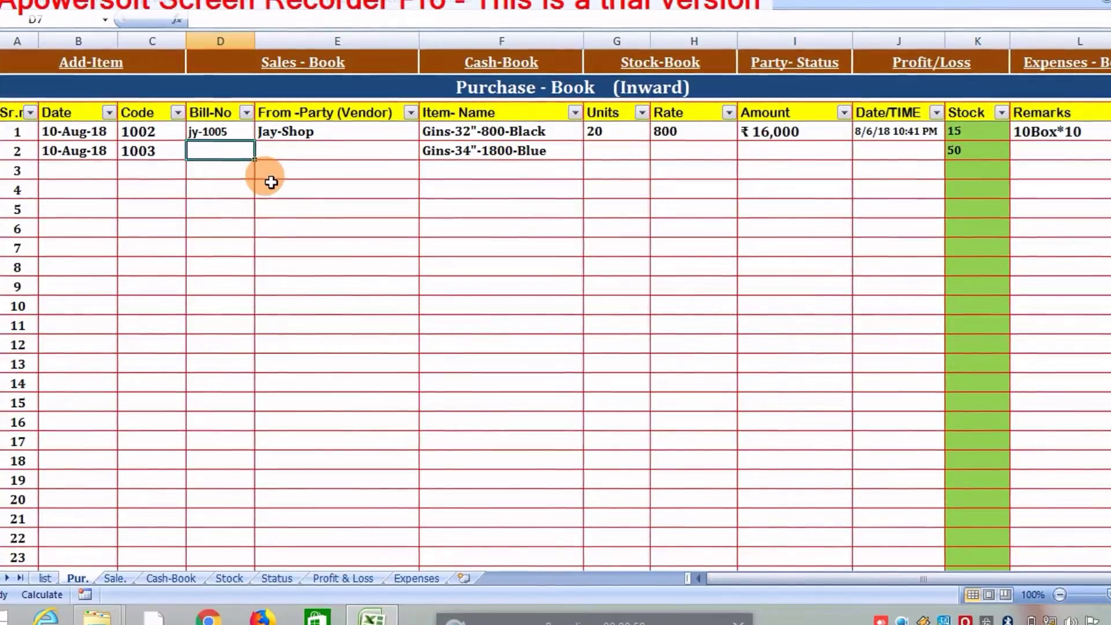
click(175, 153)
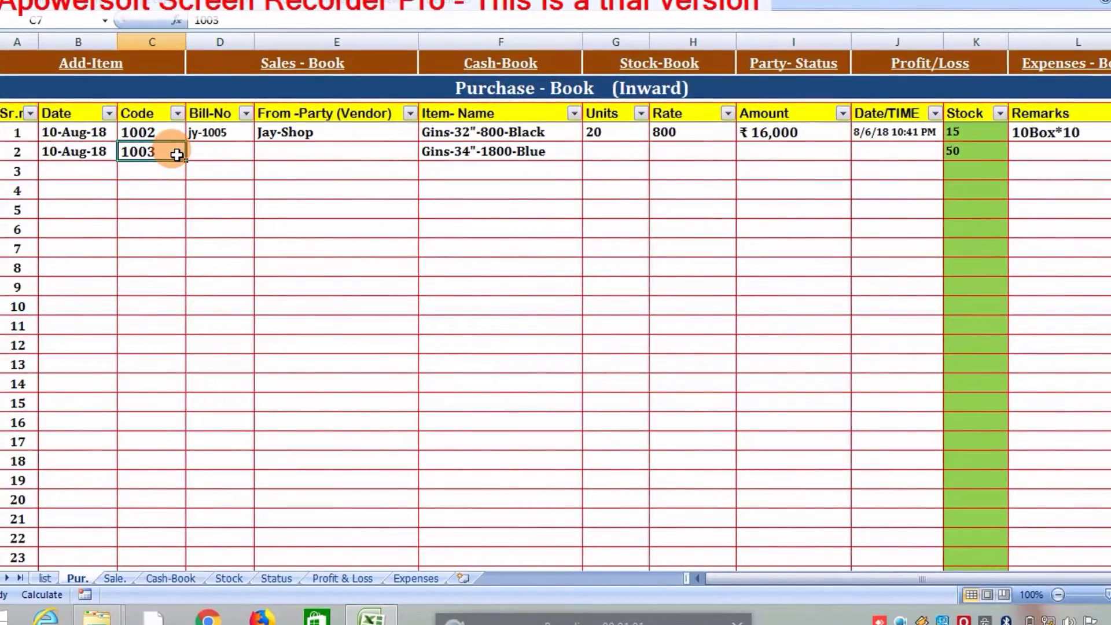
key(Delete)
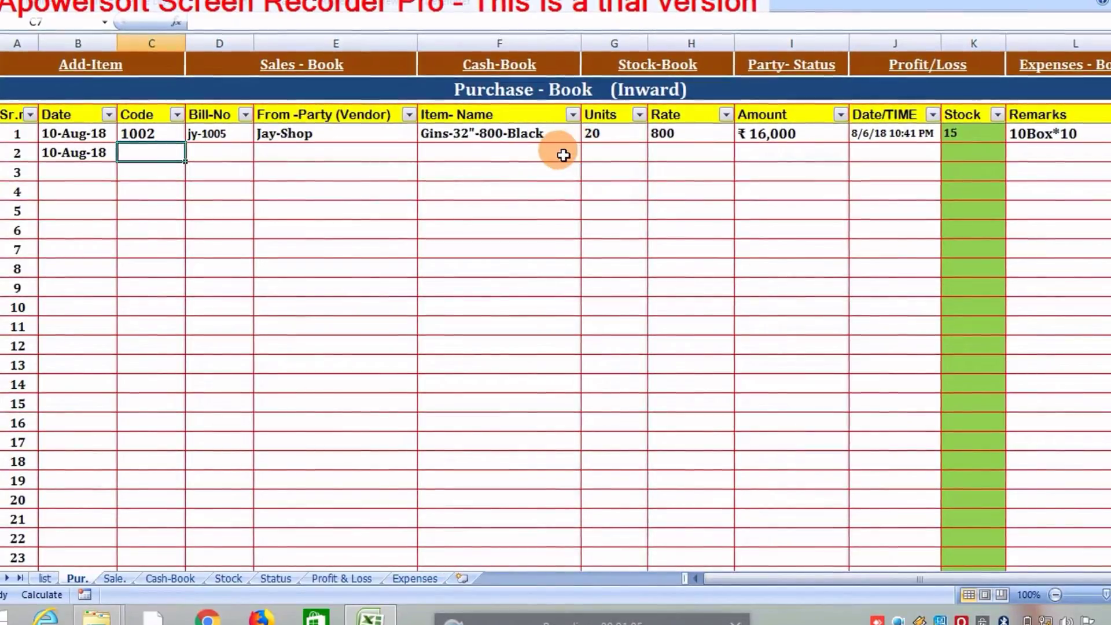
click(563, 155)
click(588, 154)
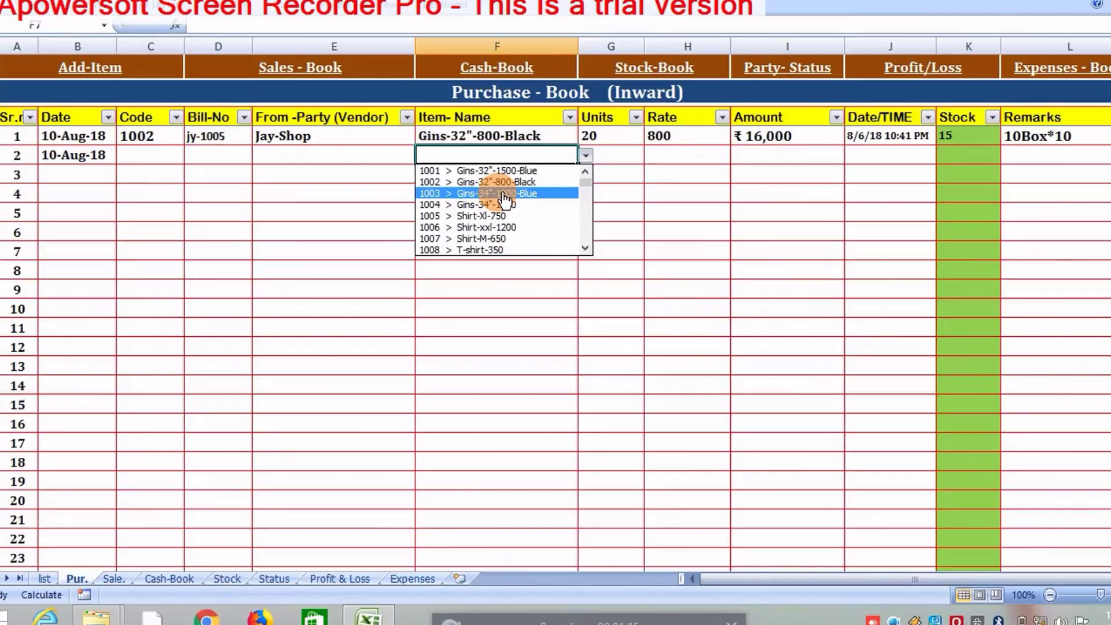
key(Escape)
- Enter code 1003 so the item Gins-34"-1800-Blue fills in
click(177, 157)
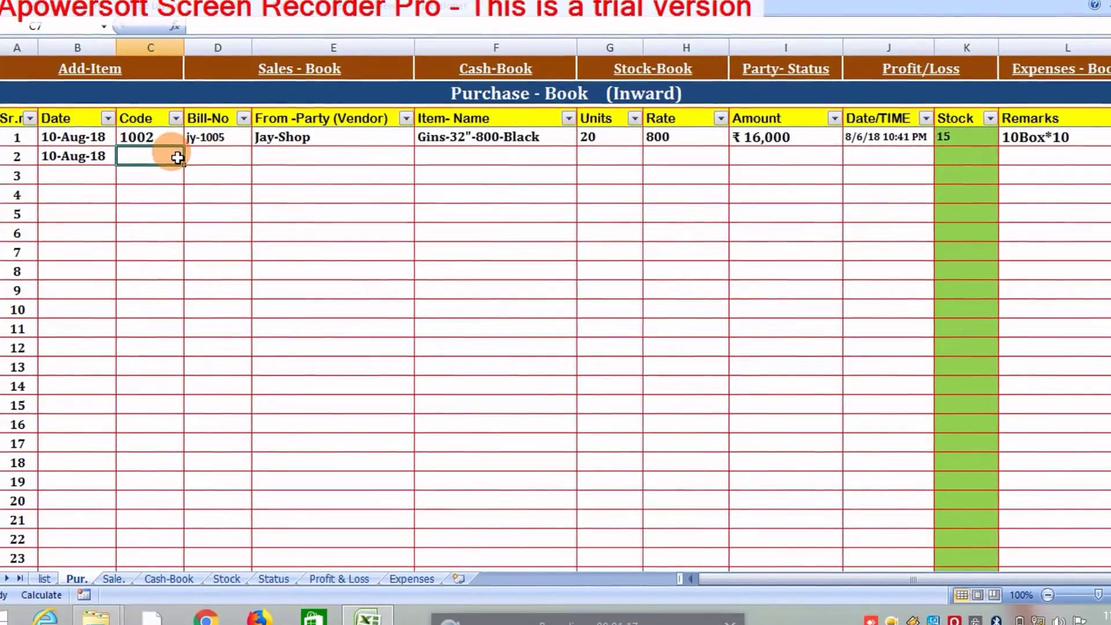
text(1003)
click(180, 159)
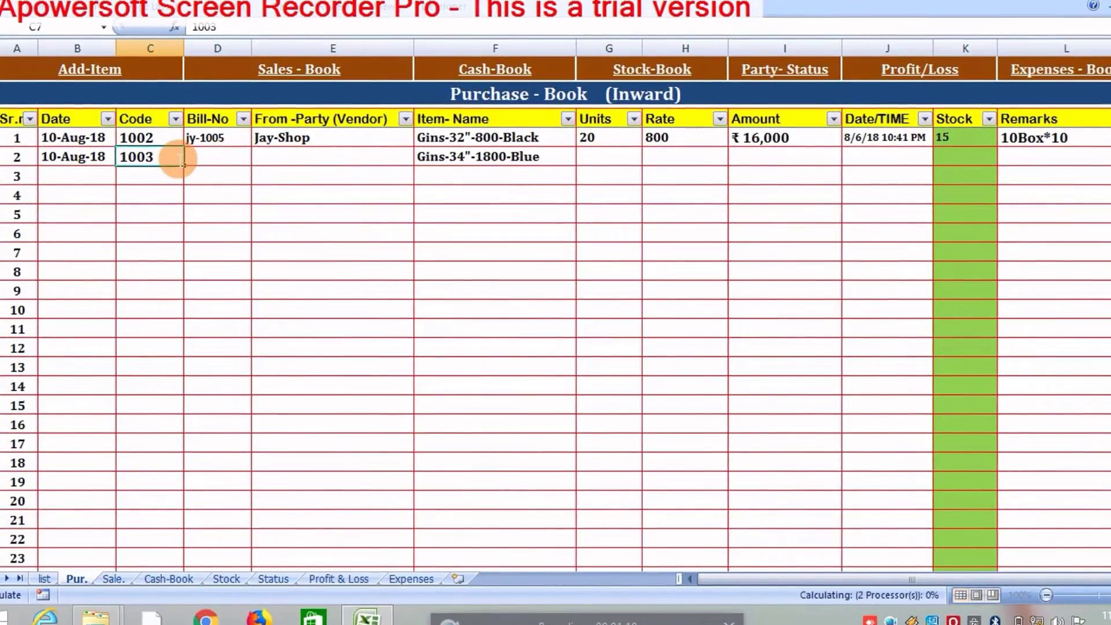
key(Tab)
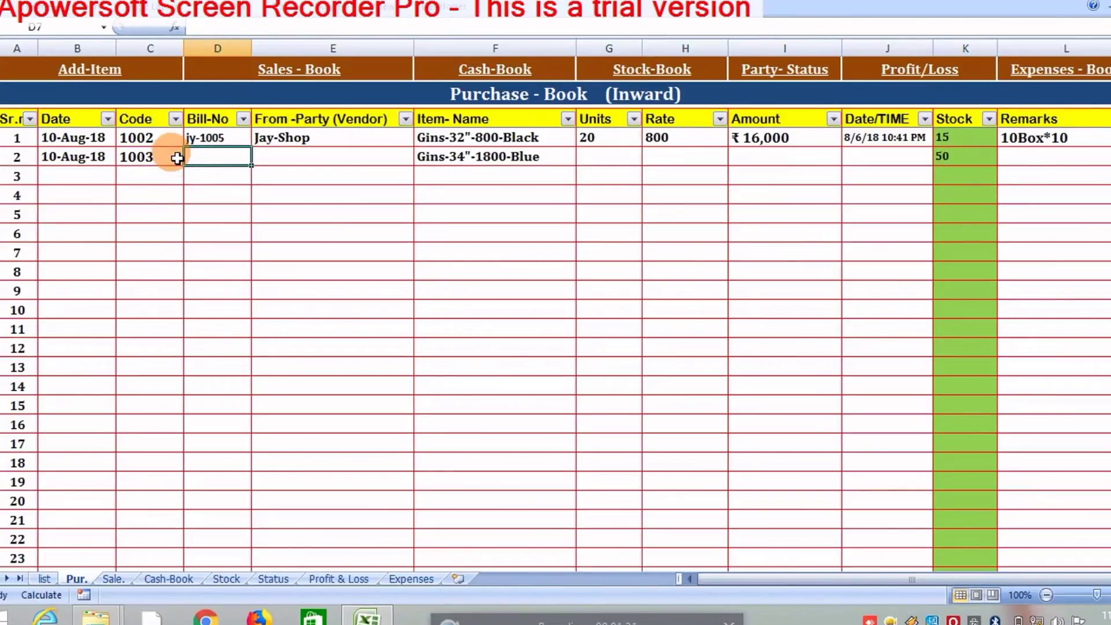
click(532, 161)
click(582, 159)
click(584, 162)
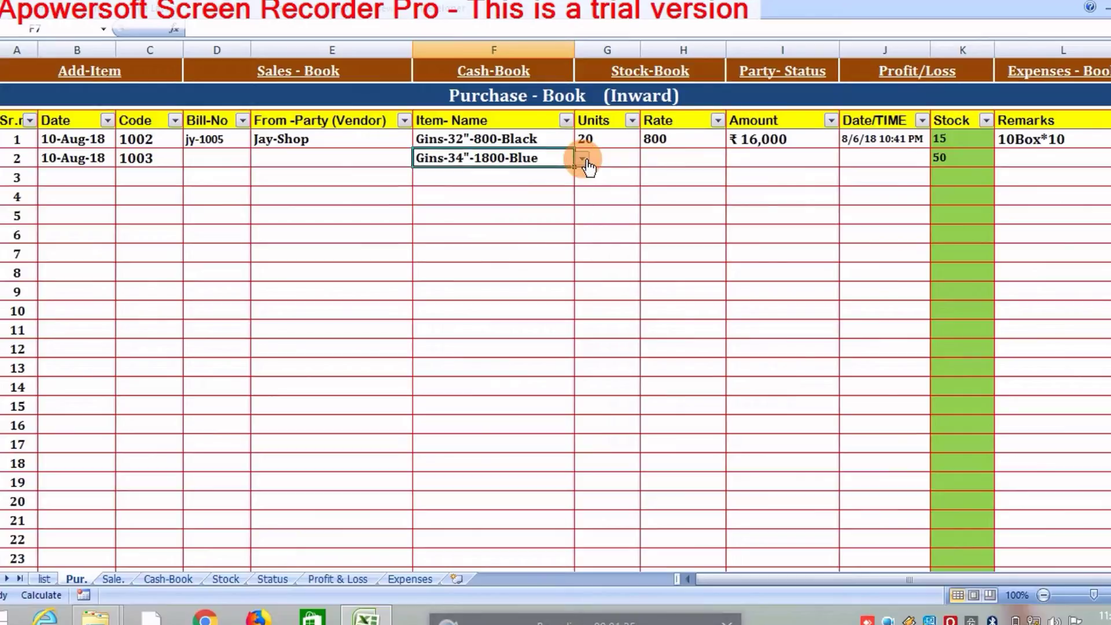
- Choose Jay-Shop as the vendor and enter bill number jy-1008
click(222, 158)
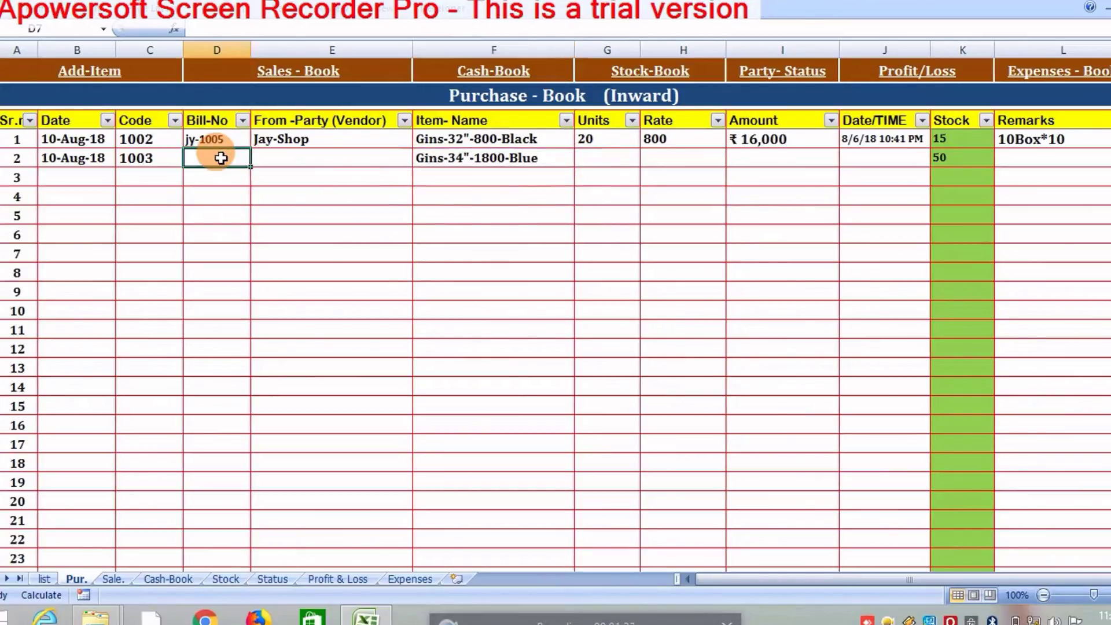
key(Tab)
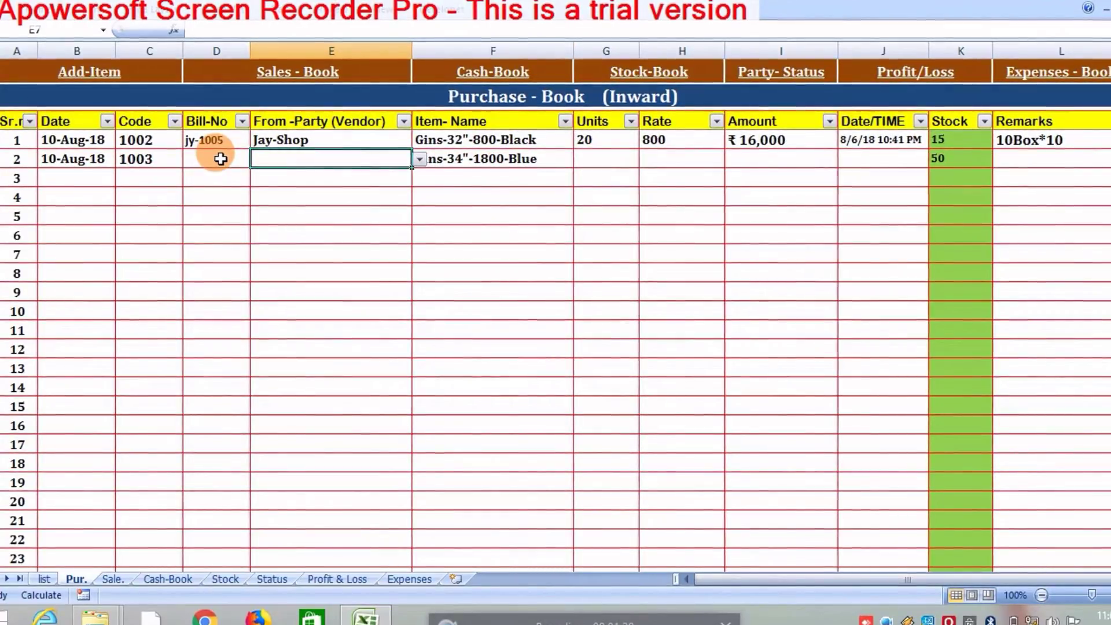
key(alt+Down)
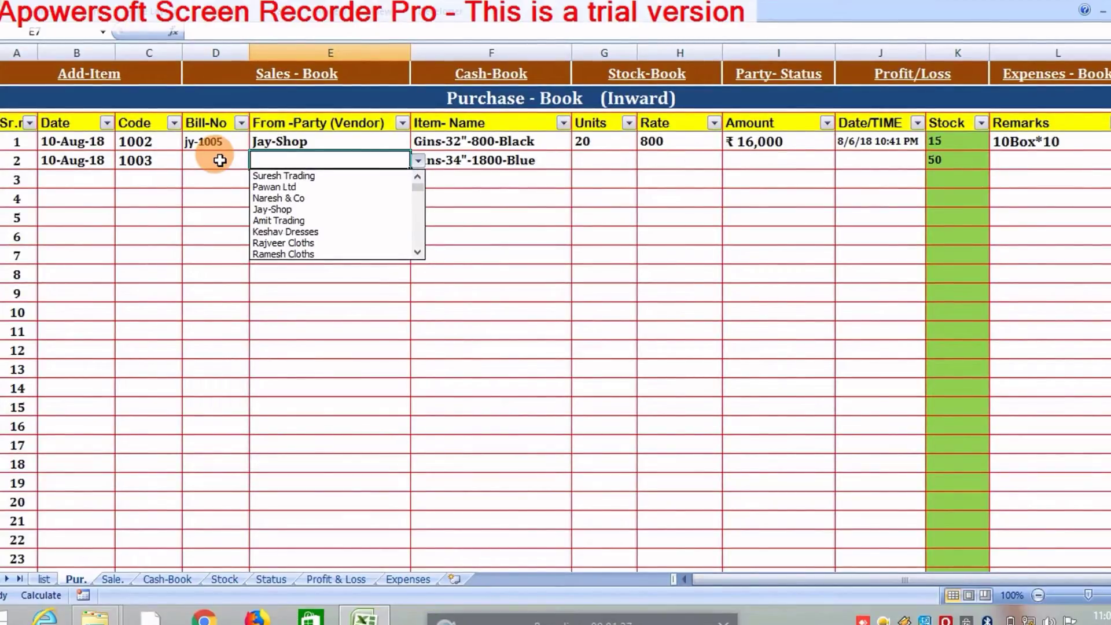
key(Down)
key(Down)
key(Up)
key(Down)
key(Down)
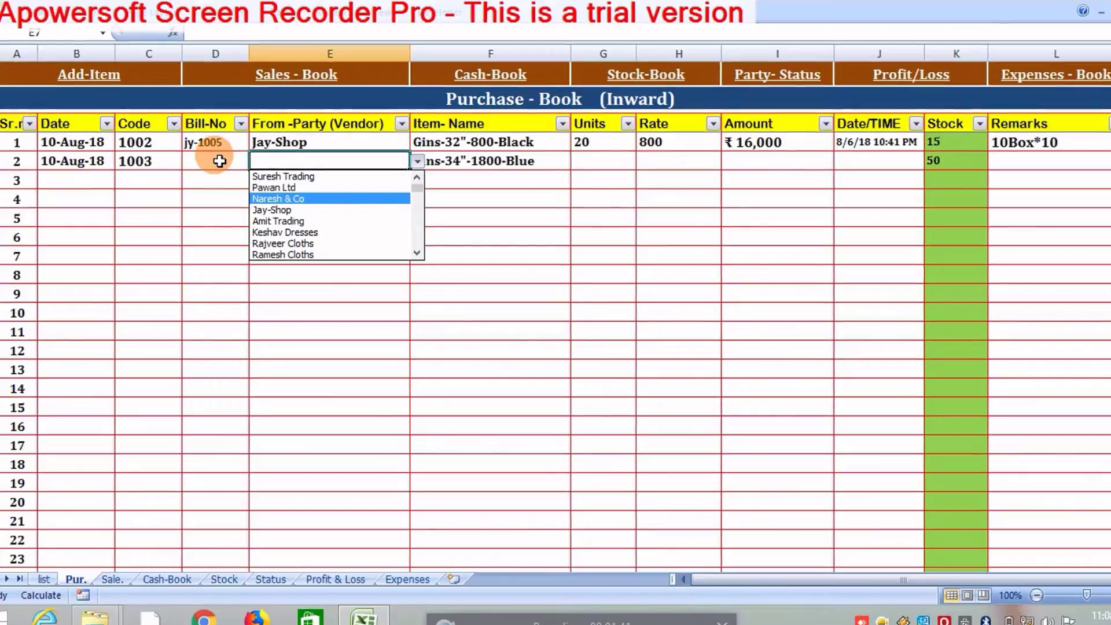
key(Down)
key(Return)
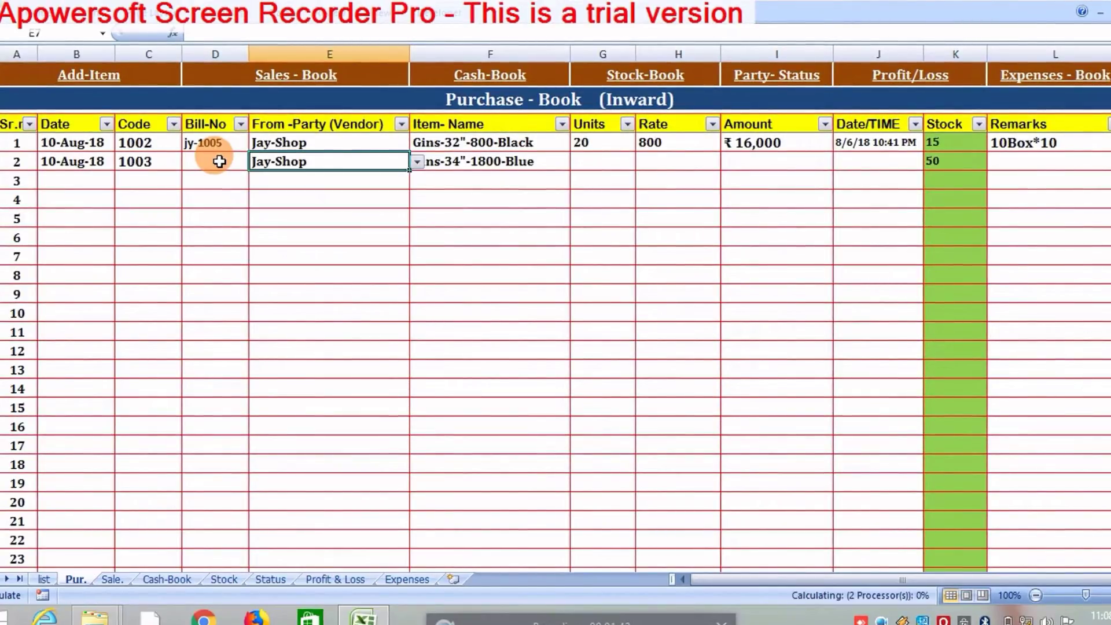
click(220, 162)
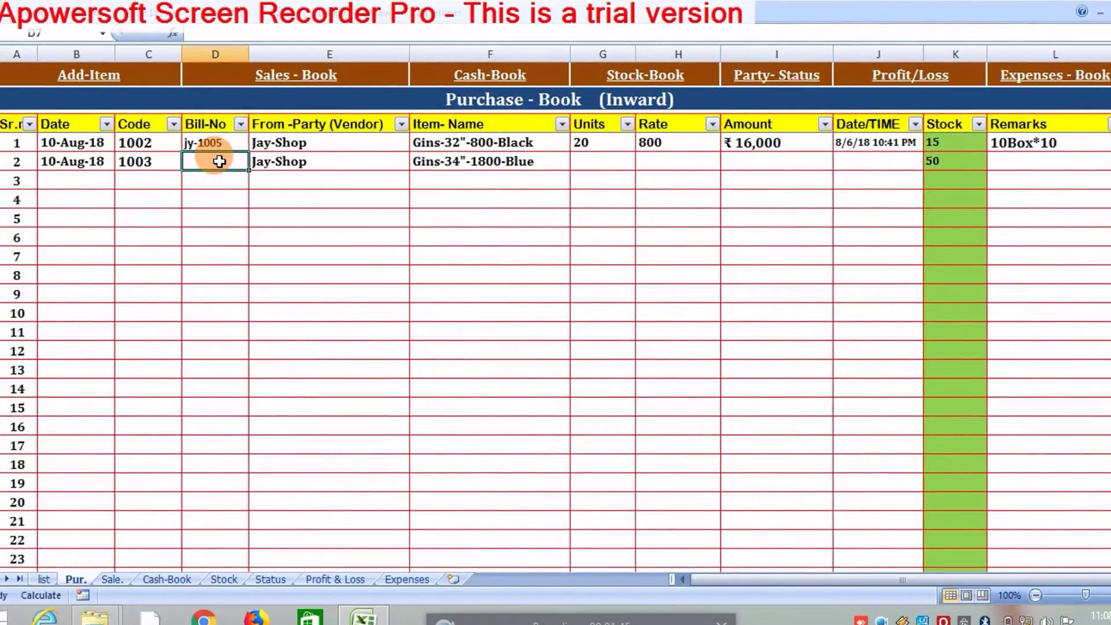
text(jy-1008)
key(Return)
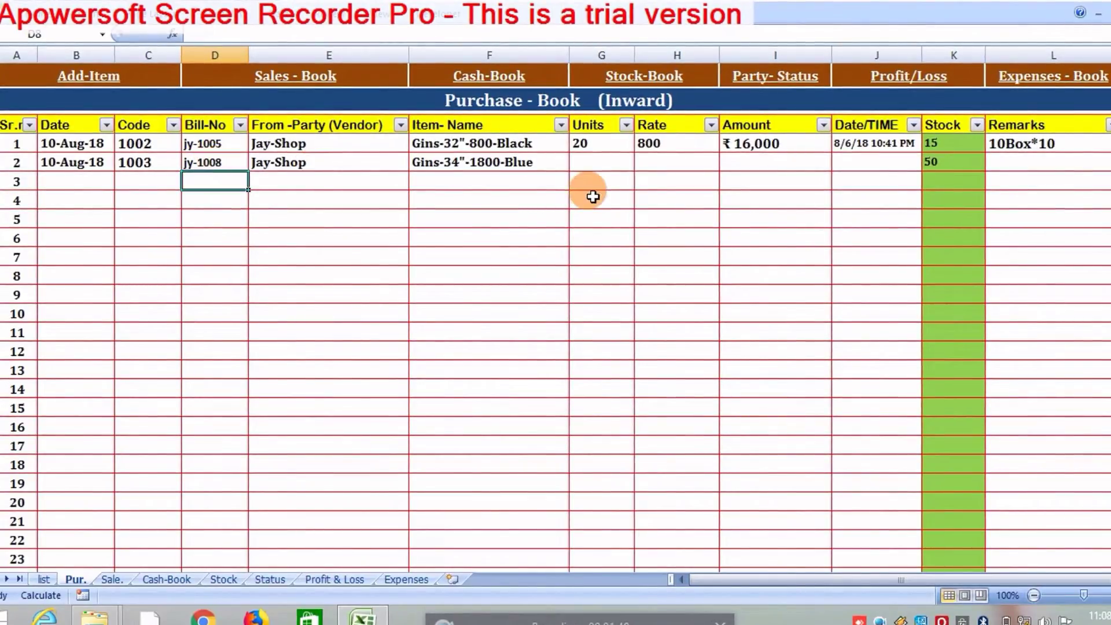
- Enter 20 units at rate 1800 for the Gins-34"-1800-Blue purchase, totalling ₹36,000
click(609, 169)
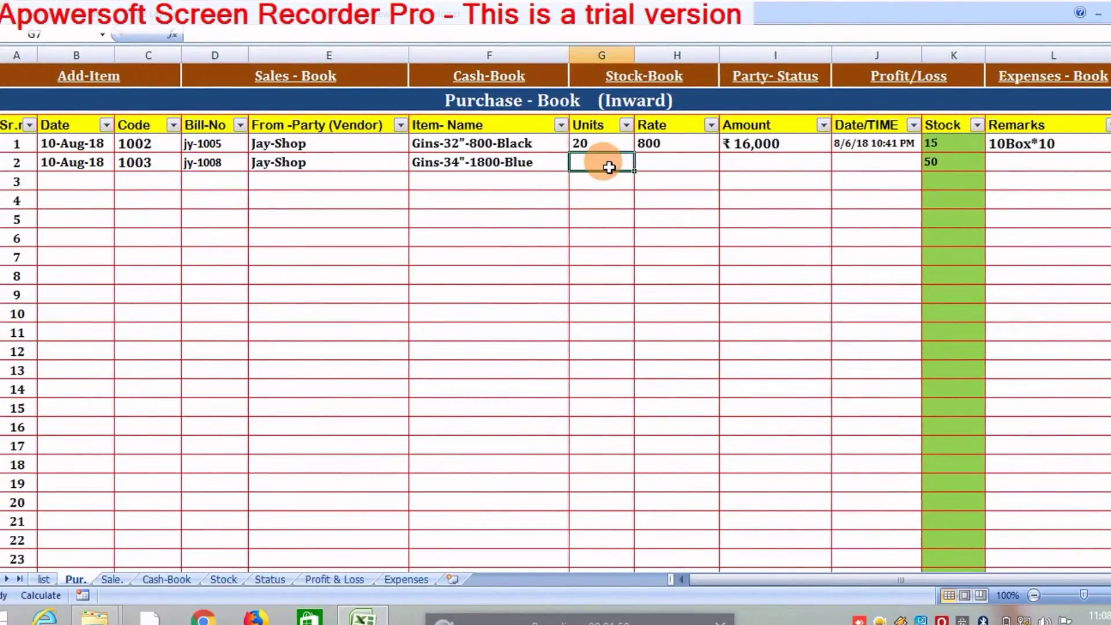
click(528, 164)
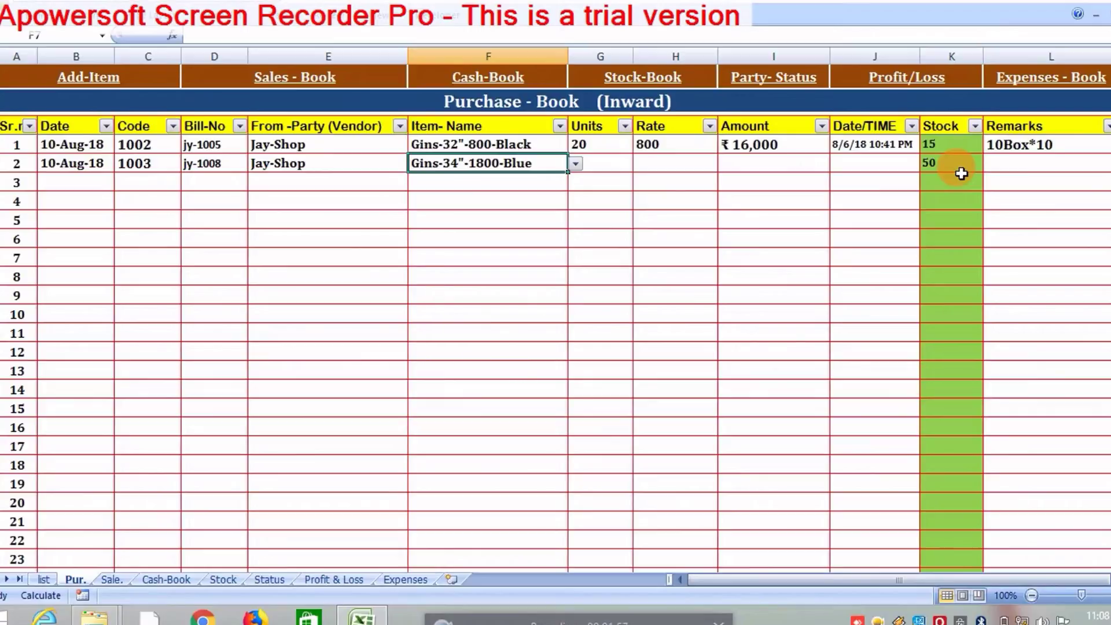
click(612, 165)
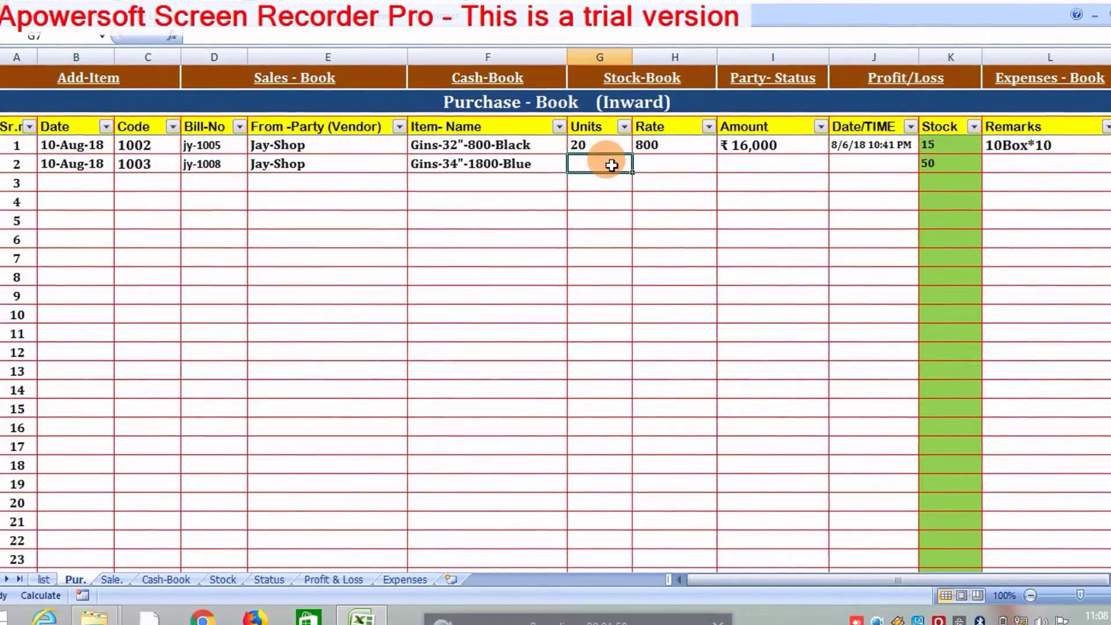
text(20)
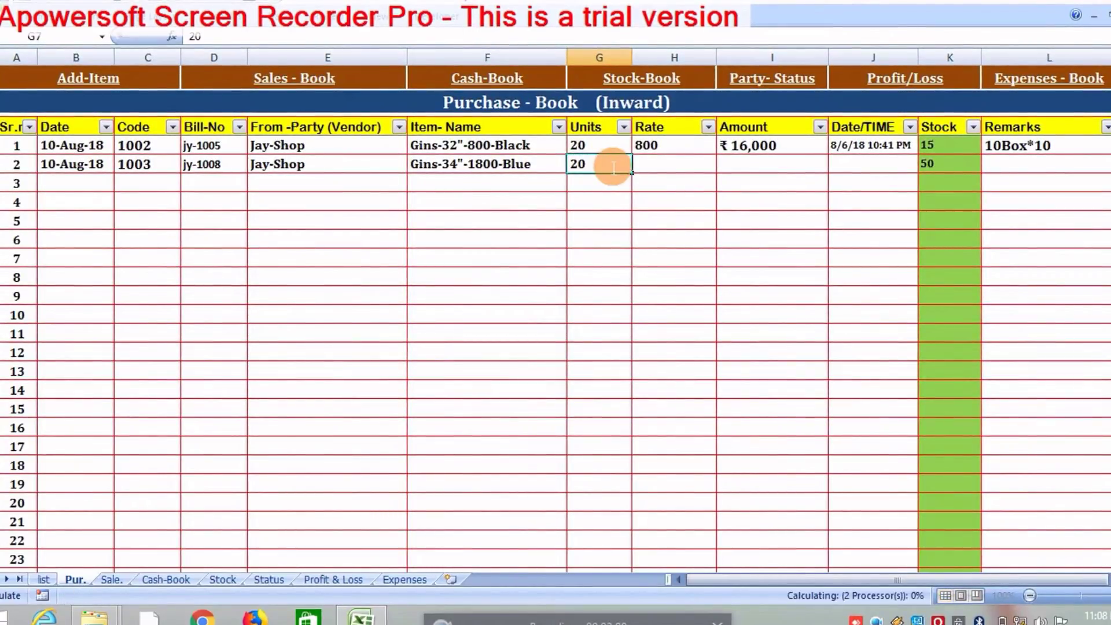
key(Tab)
text(1800)
key(Tab)
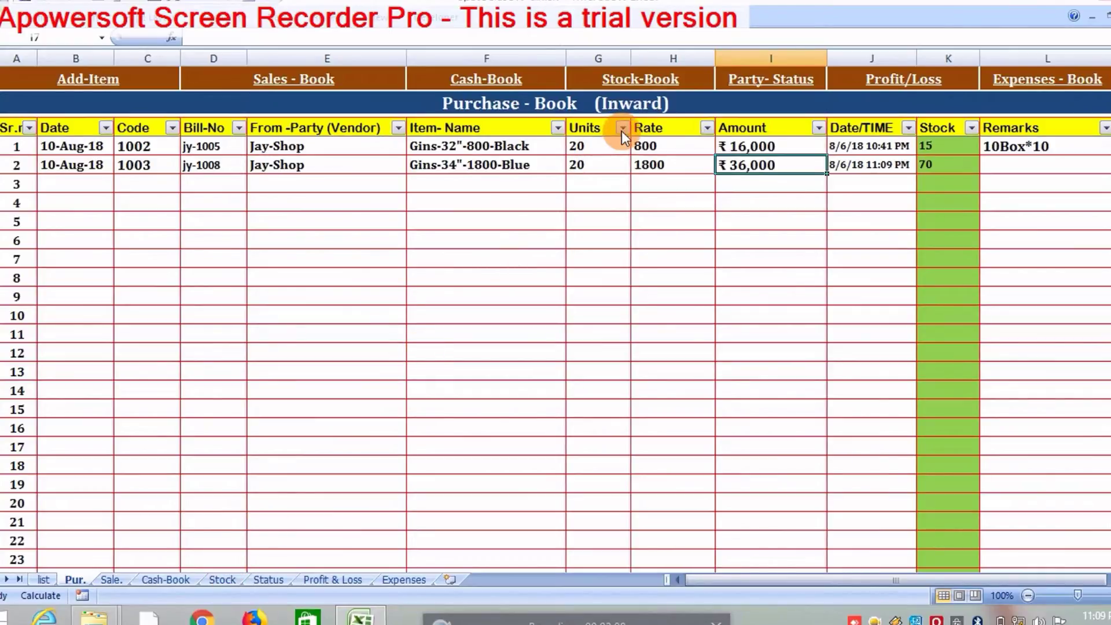
click(664, 79)
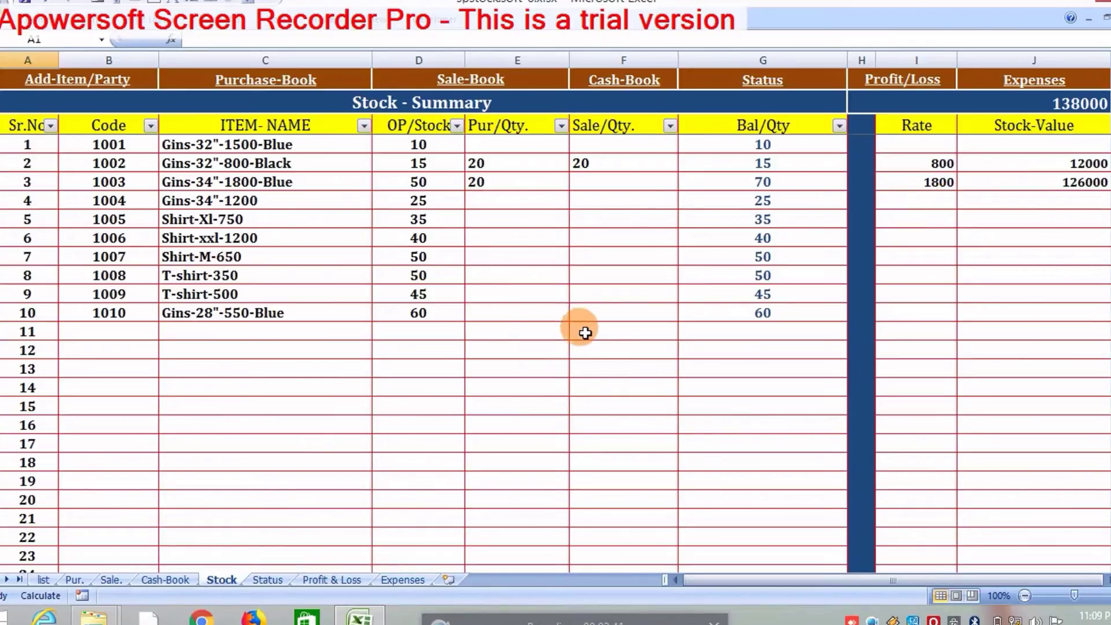
- Move from the Stock summary to the Cash Book sheet
click(649, 87)
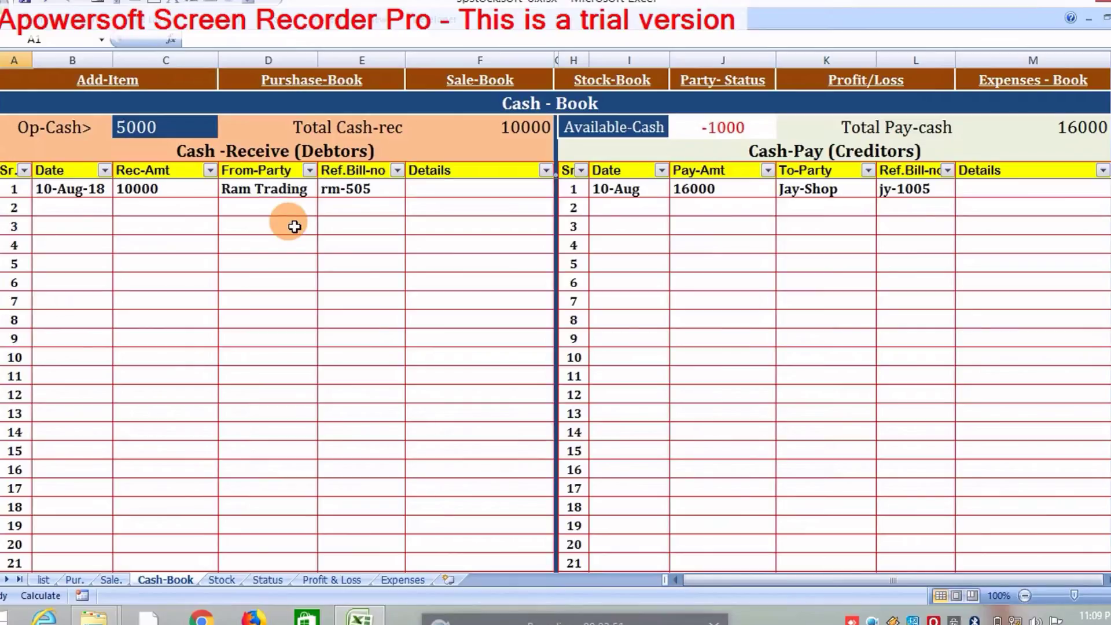
- Enter 5000 as the amount of the second cash receipt
click(275, 205)
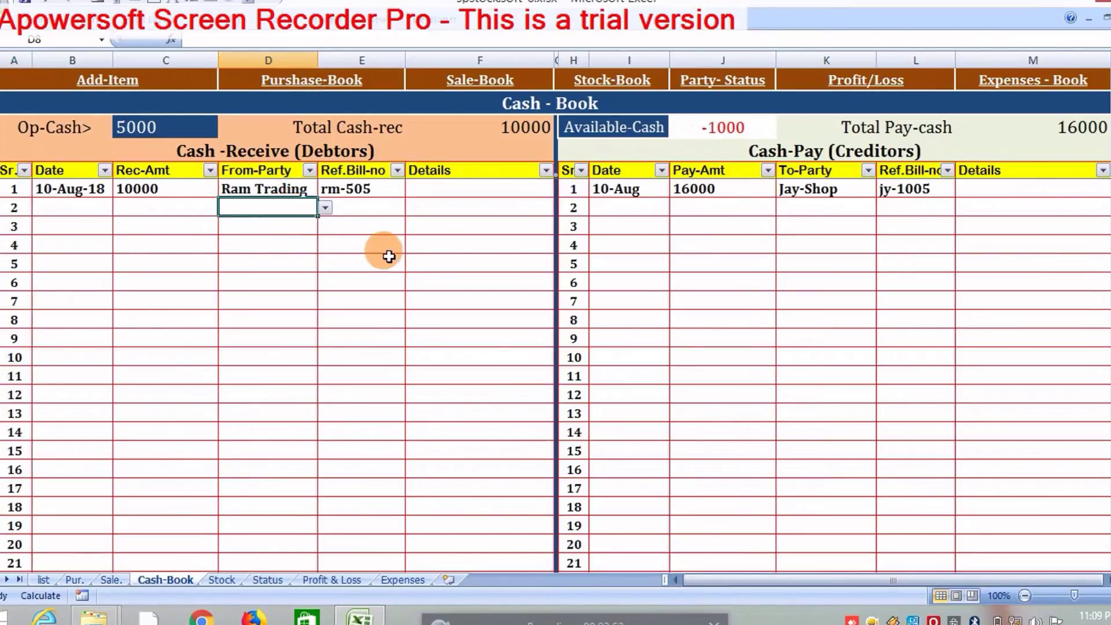
click(801, 209)
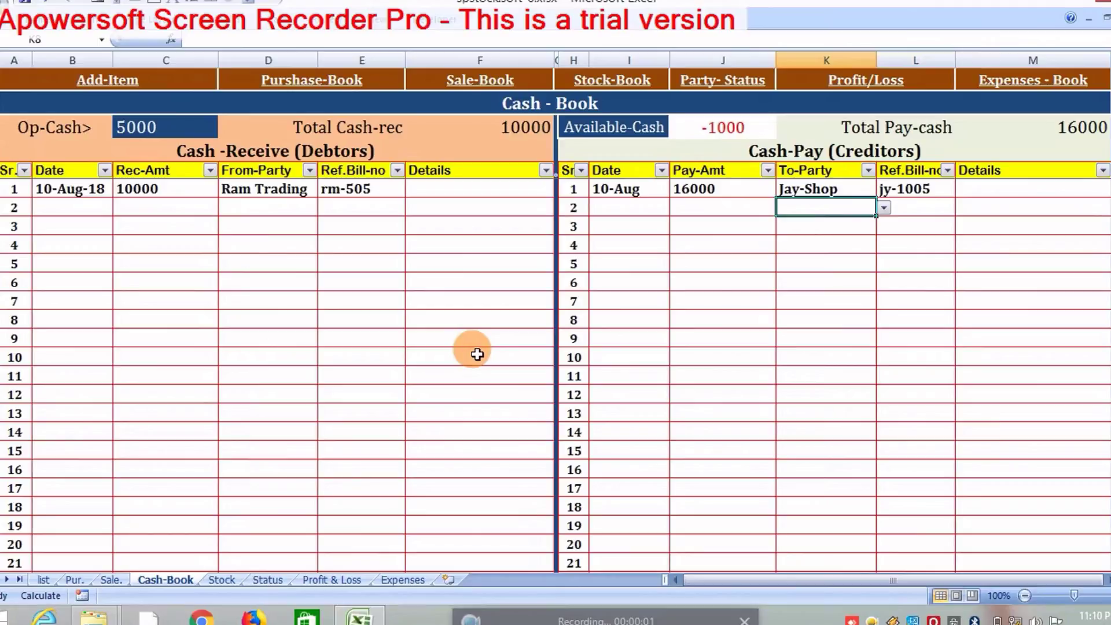
click(186, 134)
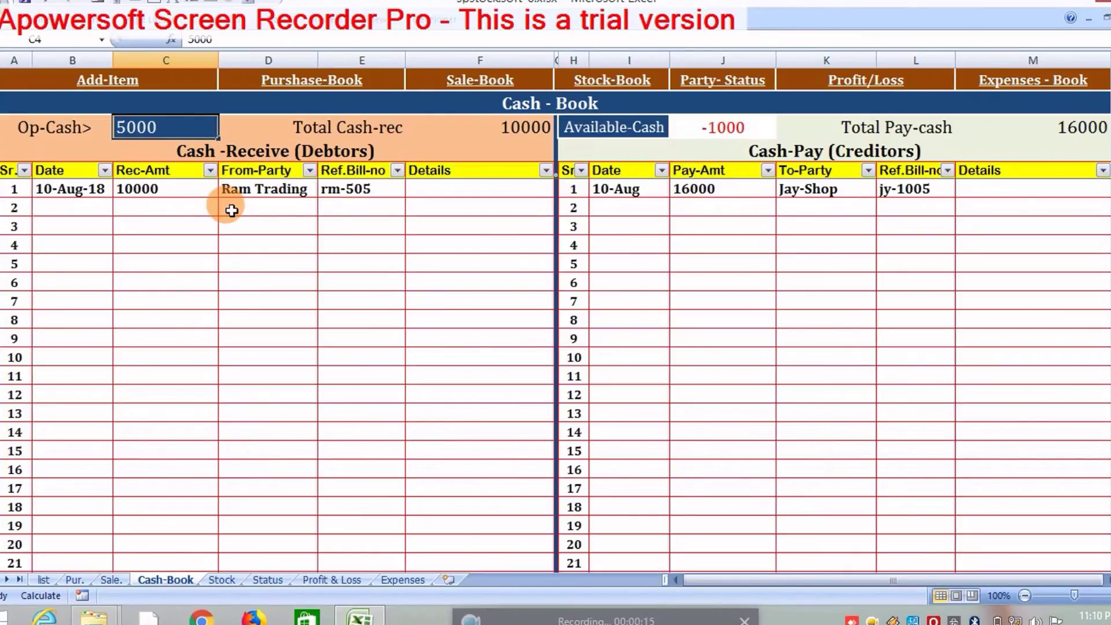
click(202, 210)
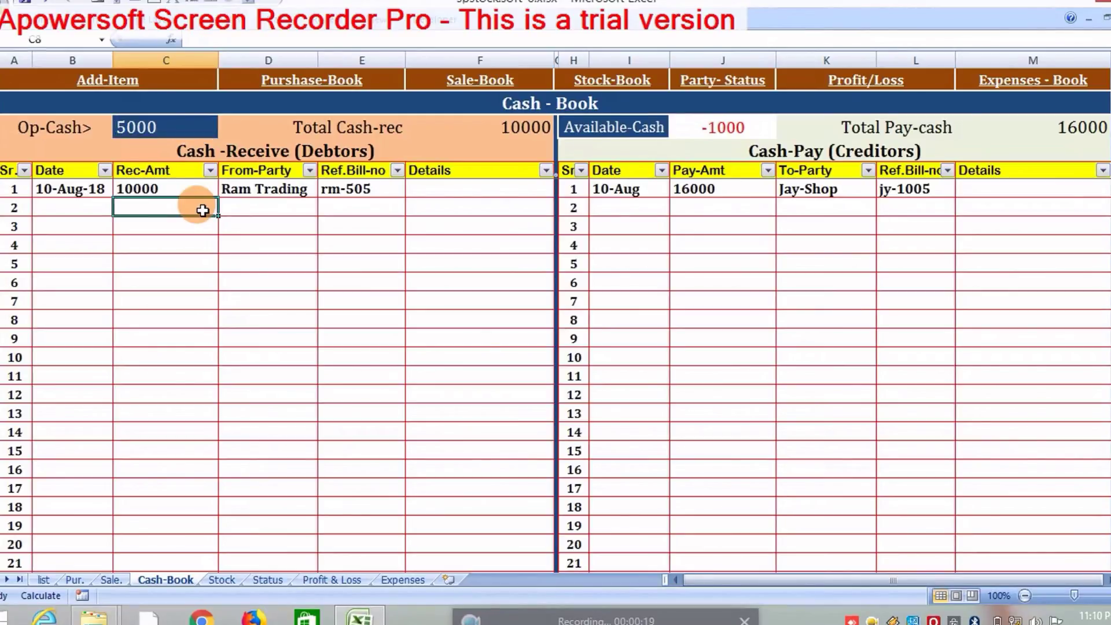
text(5)
key(Return)
key(shift+Left)
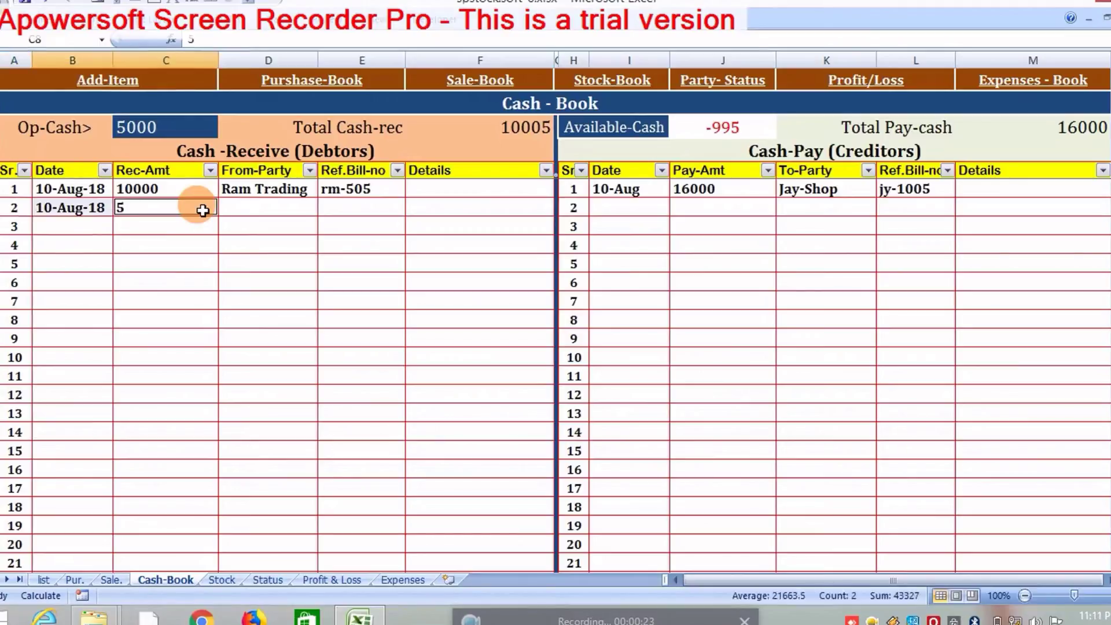
key(Right)
double_click(203, 210)
key(Tab)
- Set the receipt's party to Ram Trading and its reference bill to rm-505
key(alt+Down)
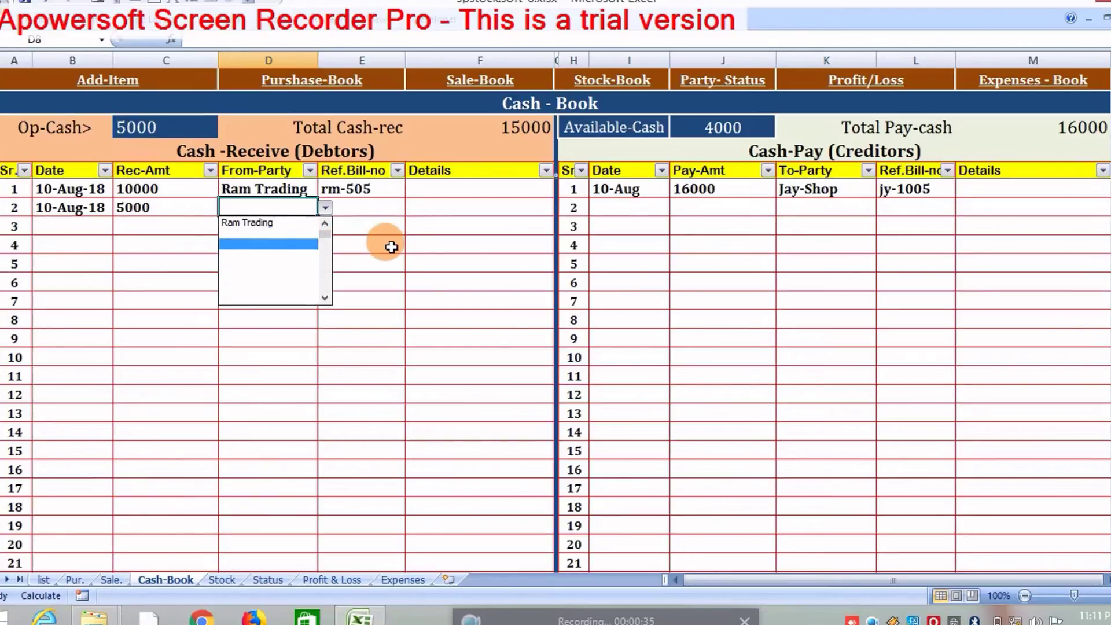
key(Escape)
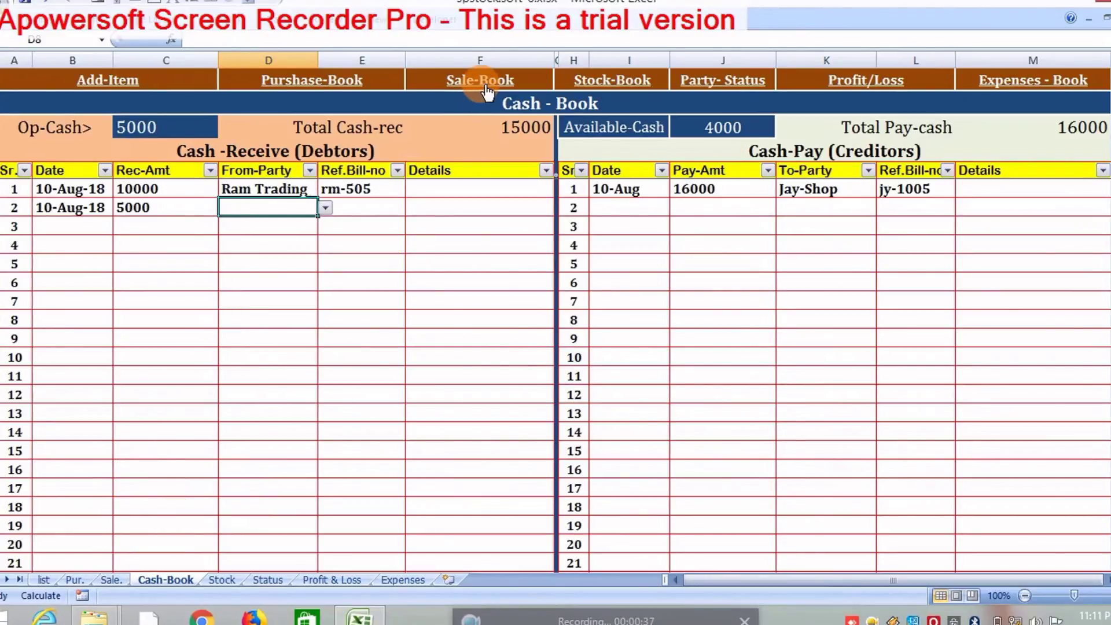
click(486, 90)
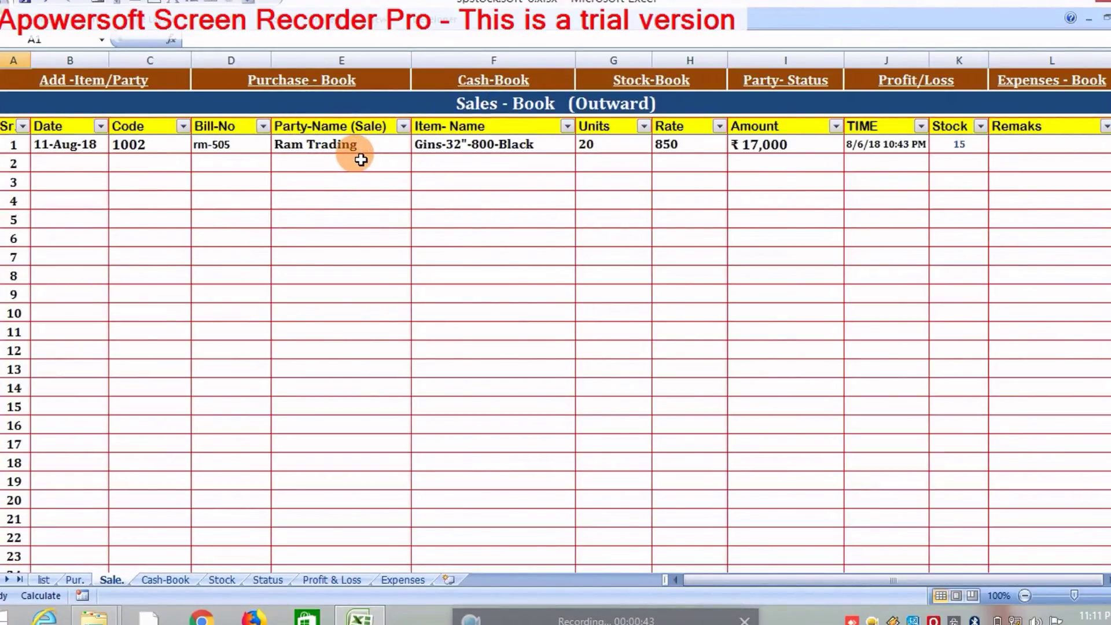
click(520, 86)
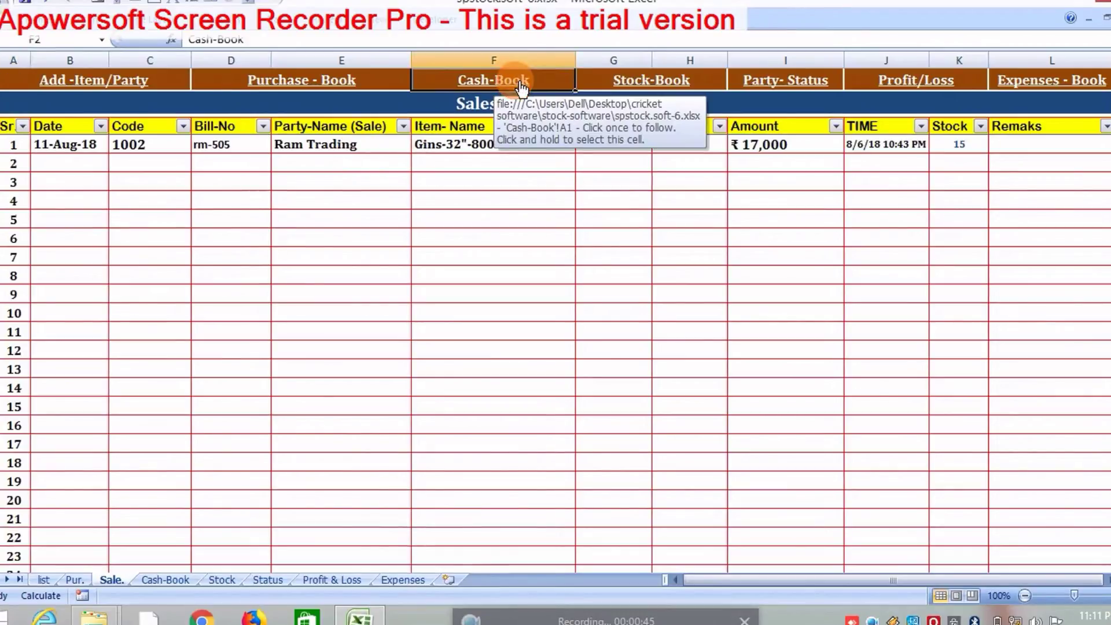
click(282, 216)
text(Ram Trading)
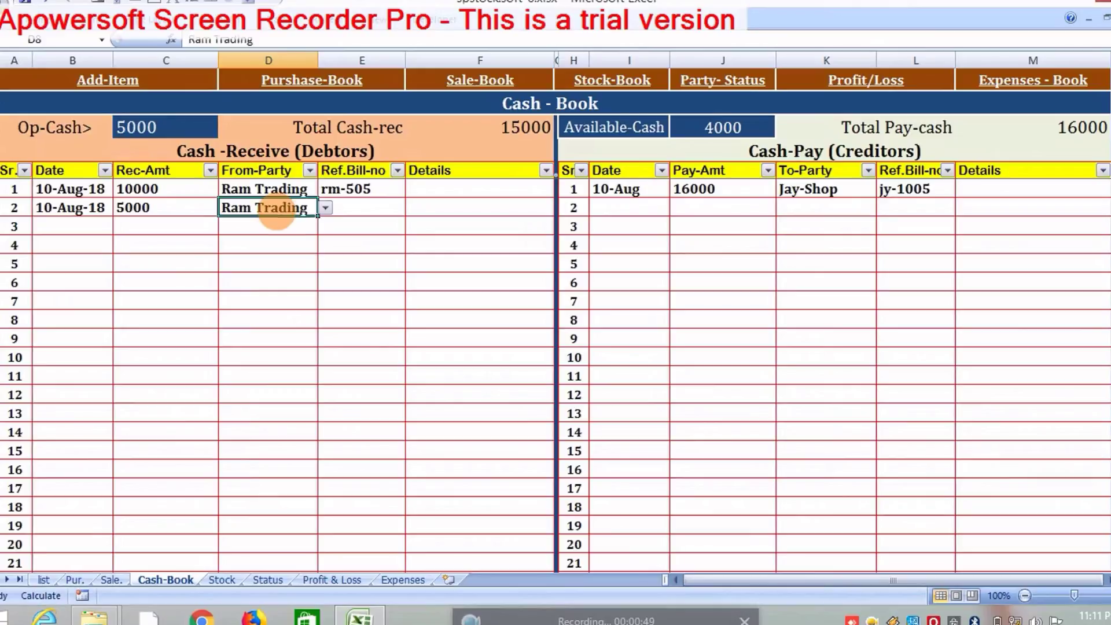
key(Tab)
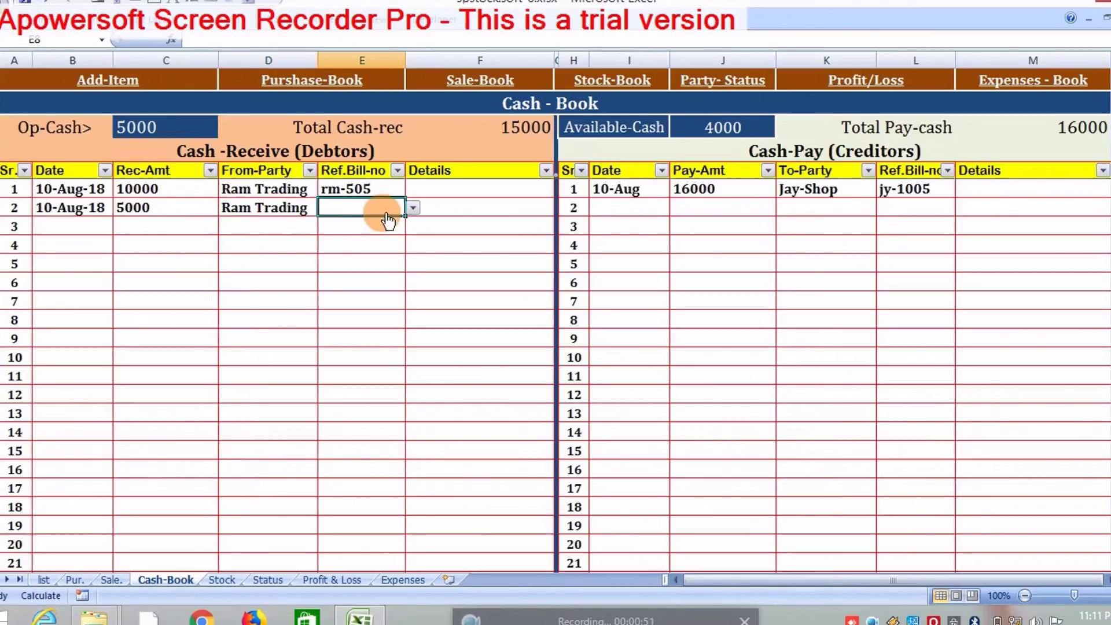
click(414, 209)
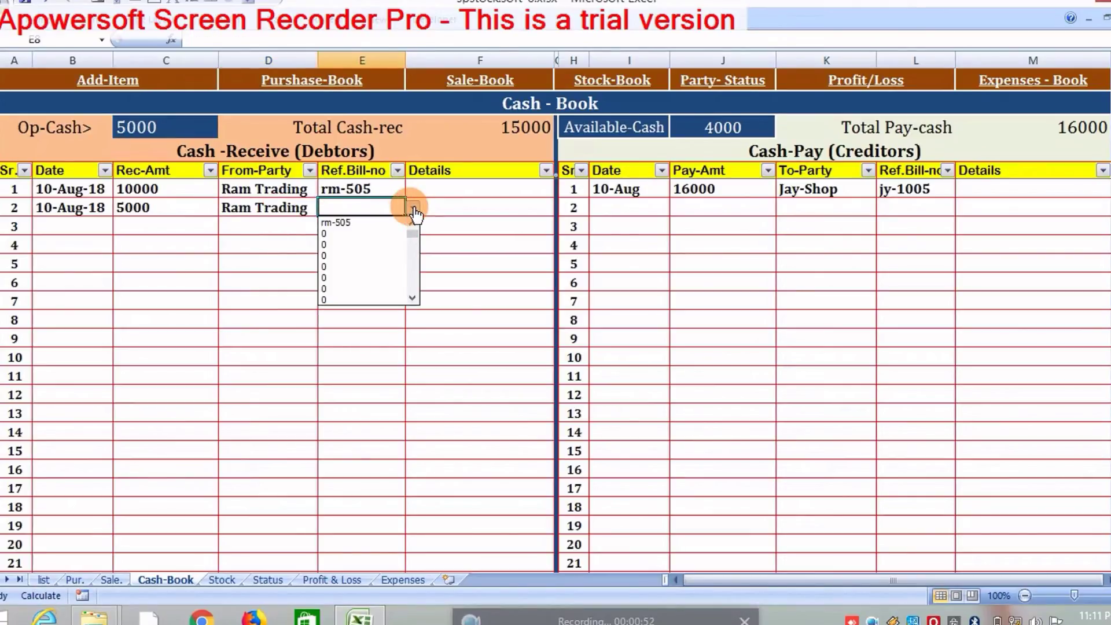
click(389, 224)
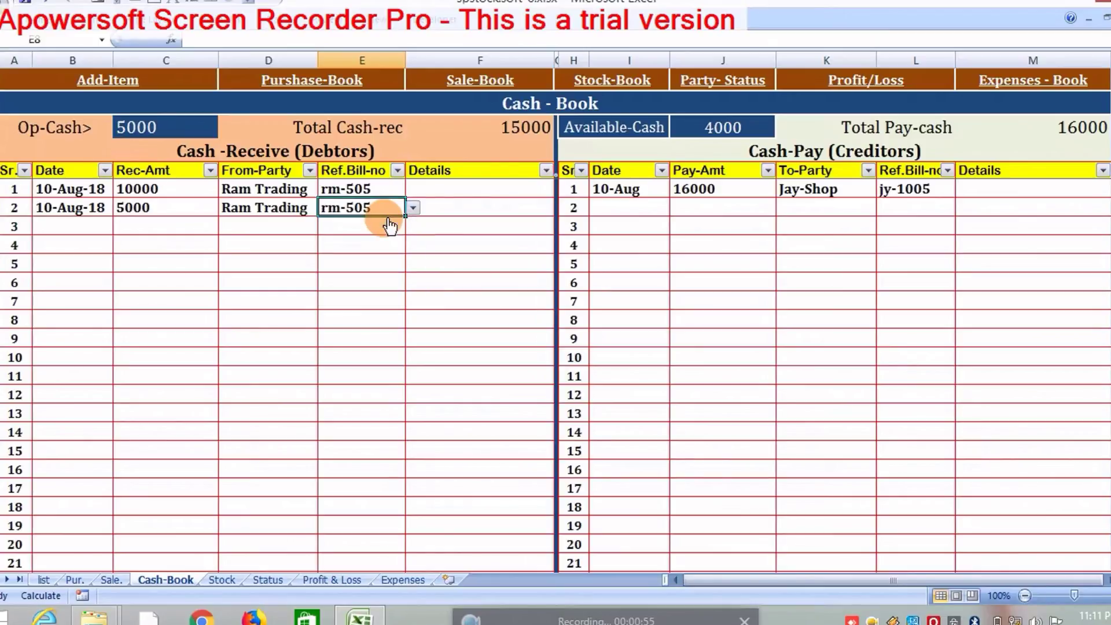
click(448, 213)
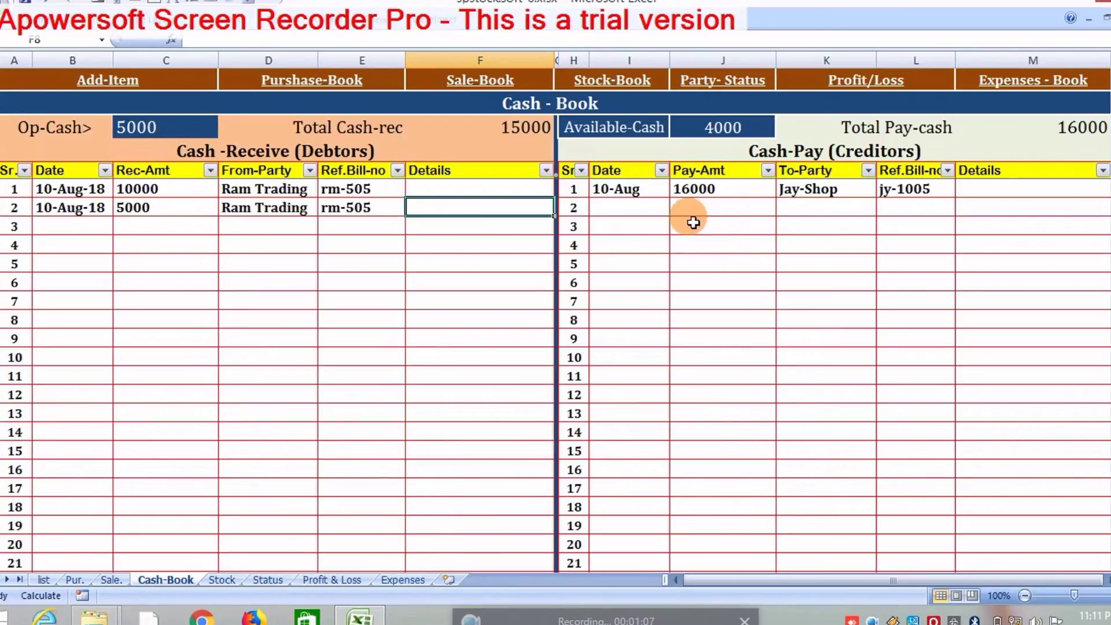
- Record a second cash payment dated 10-Aug of 5000 to Jay-Shop
click(649, 215)
text(10-Aug)
key(Tab)
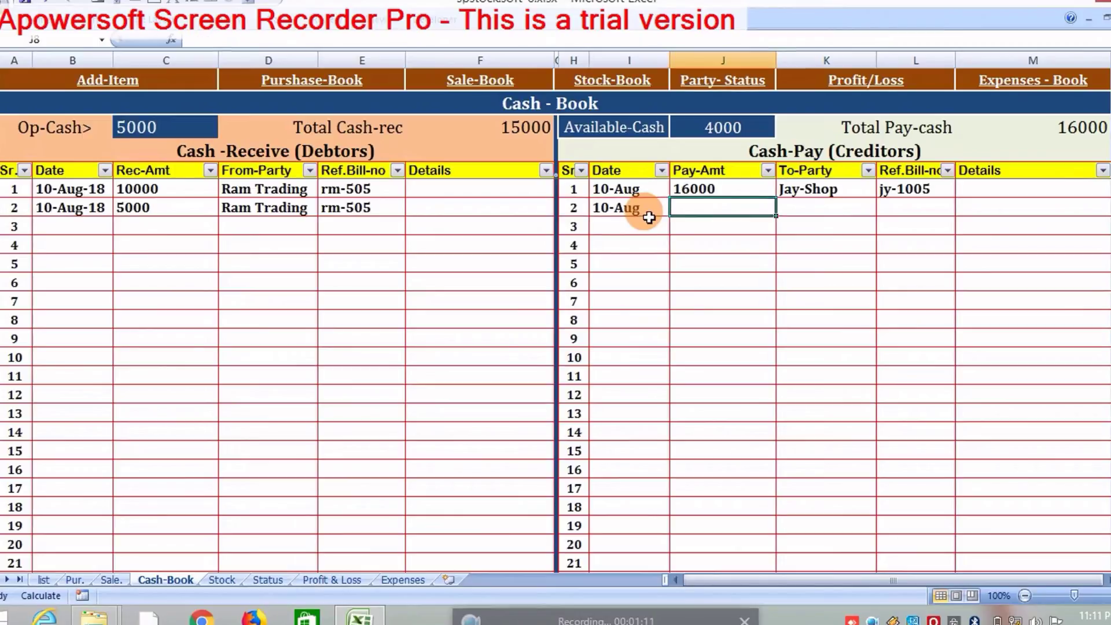
text(5000)
key(Return)
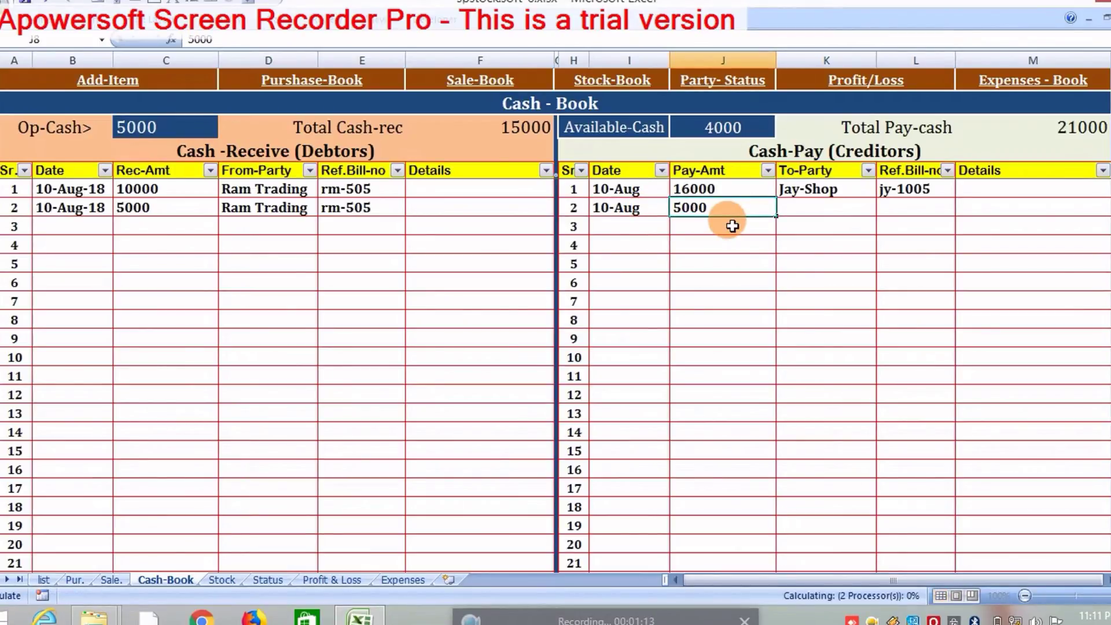
key(Tab)
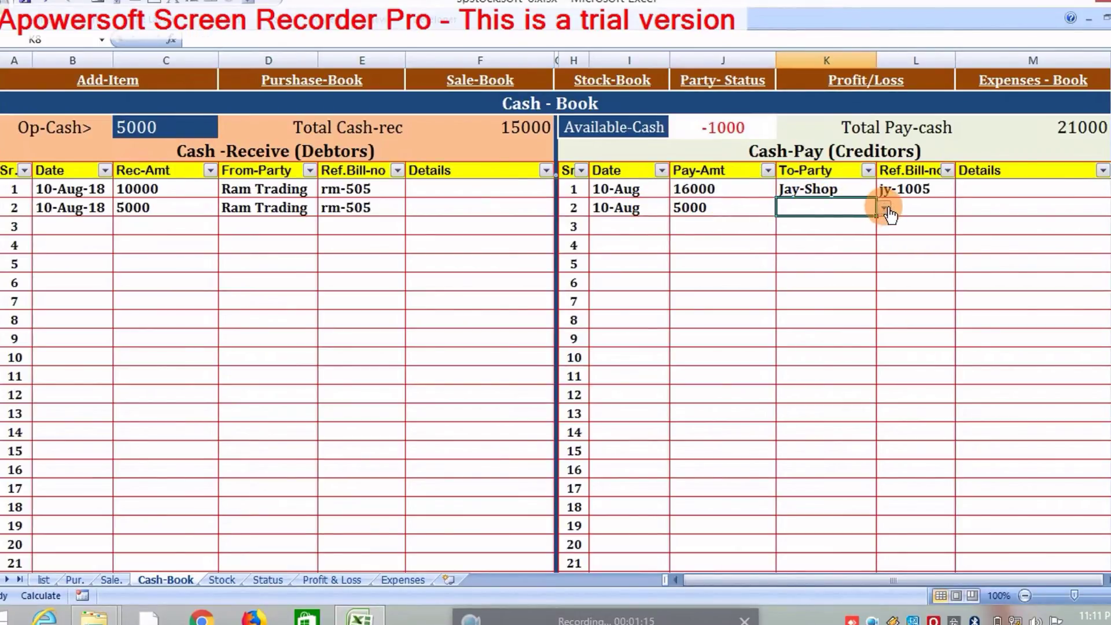
click(889, 215)
click(886, 224)
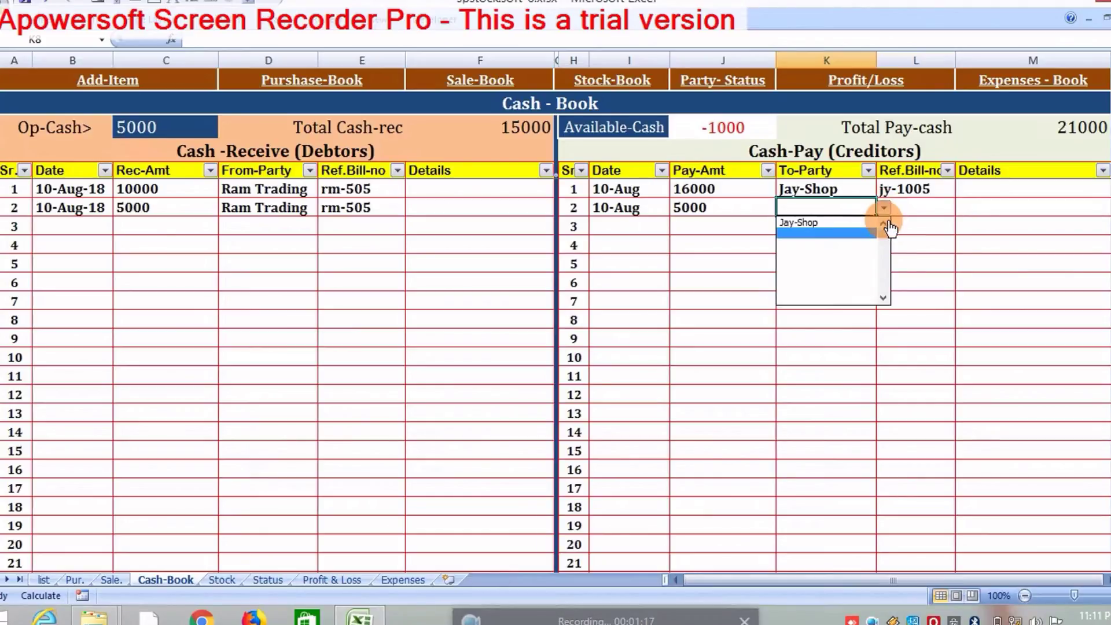
click(855, 223)
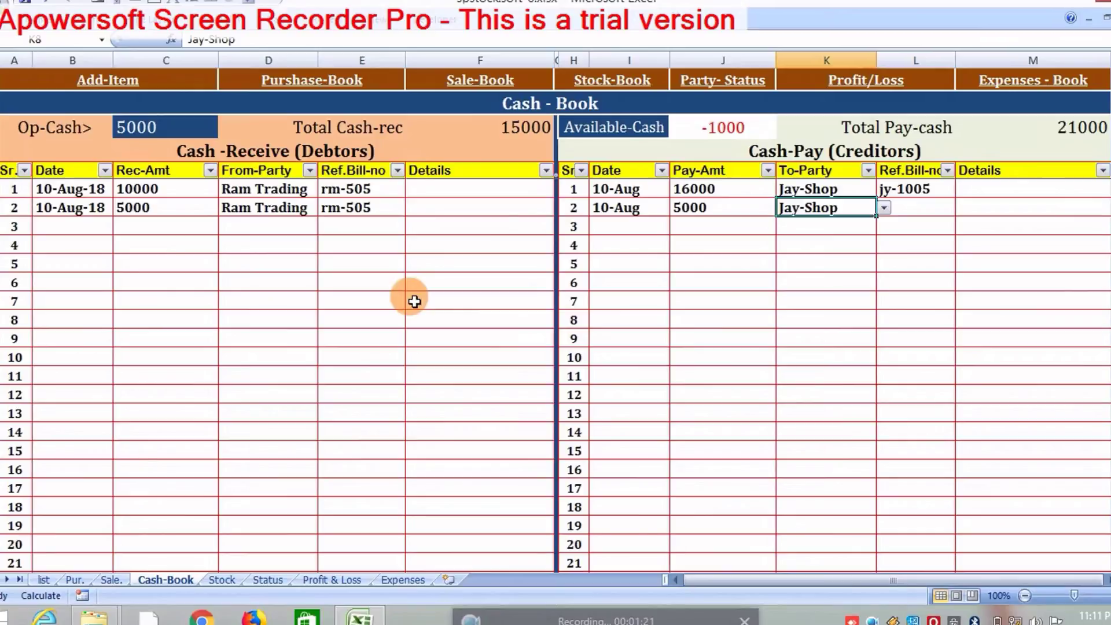
- Set that payment's reference bill to jy-1008
click(350, 81)
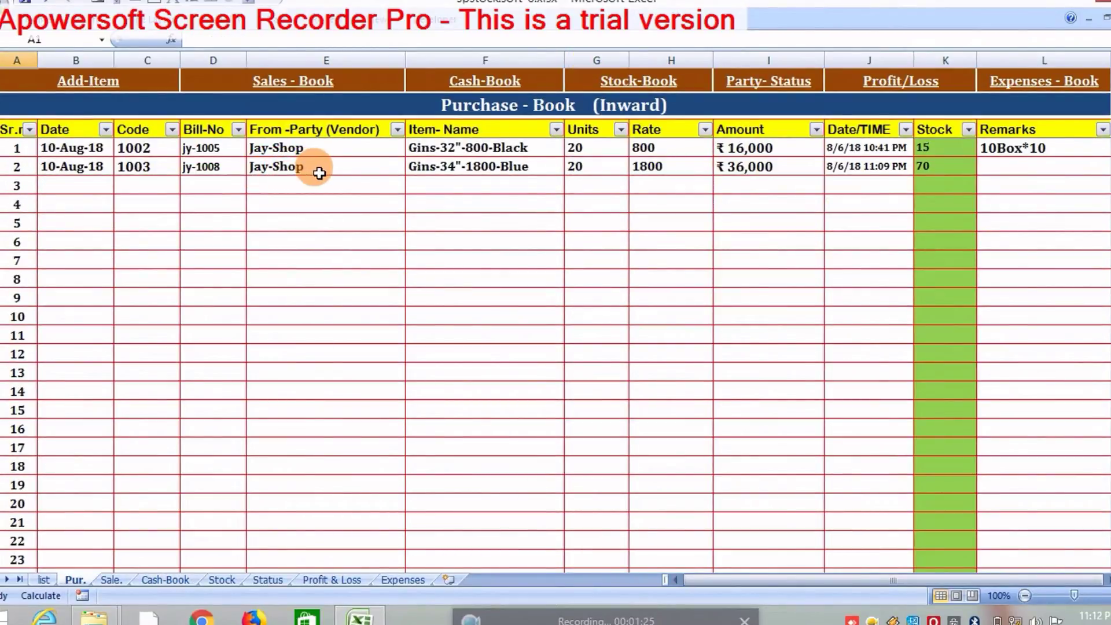
click(507, 82)
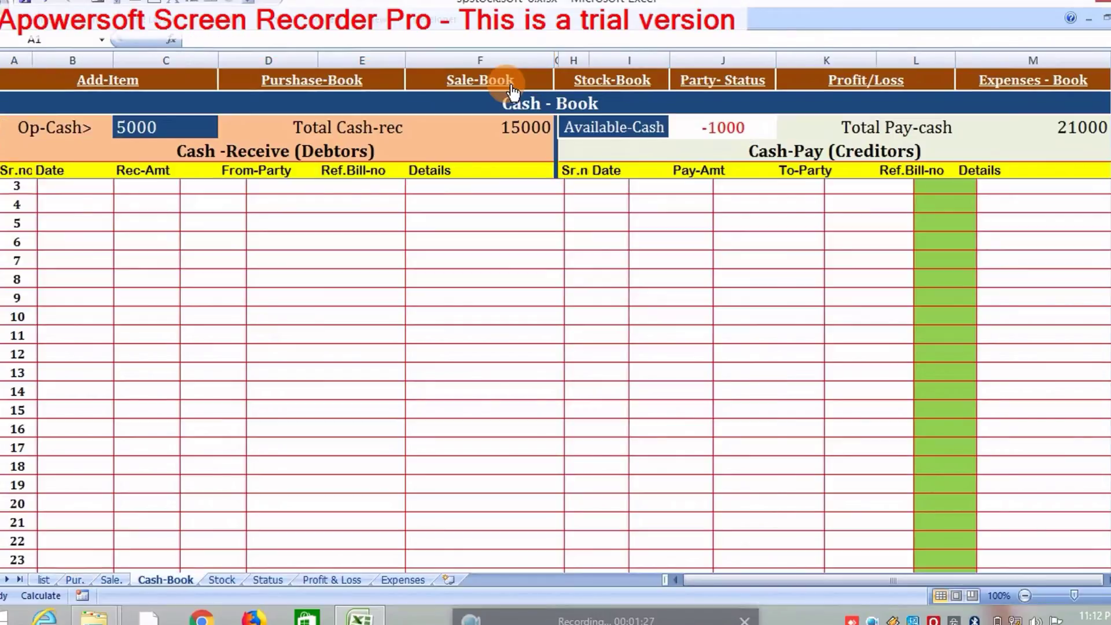
click(911, 214)
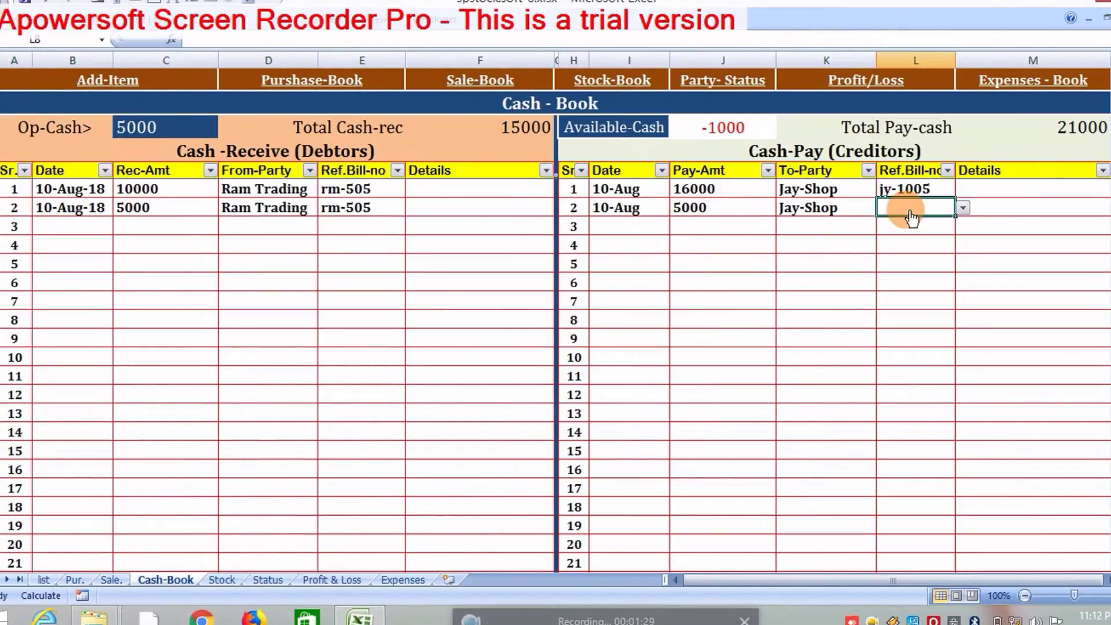
click(963, 208)
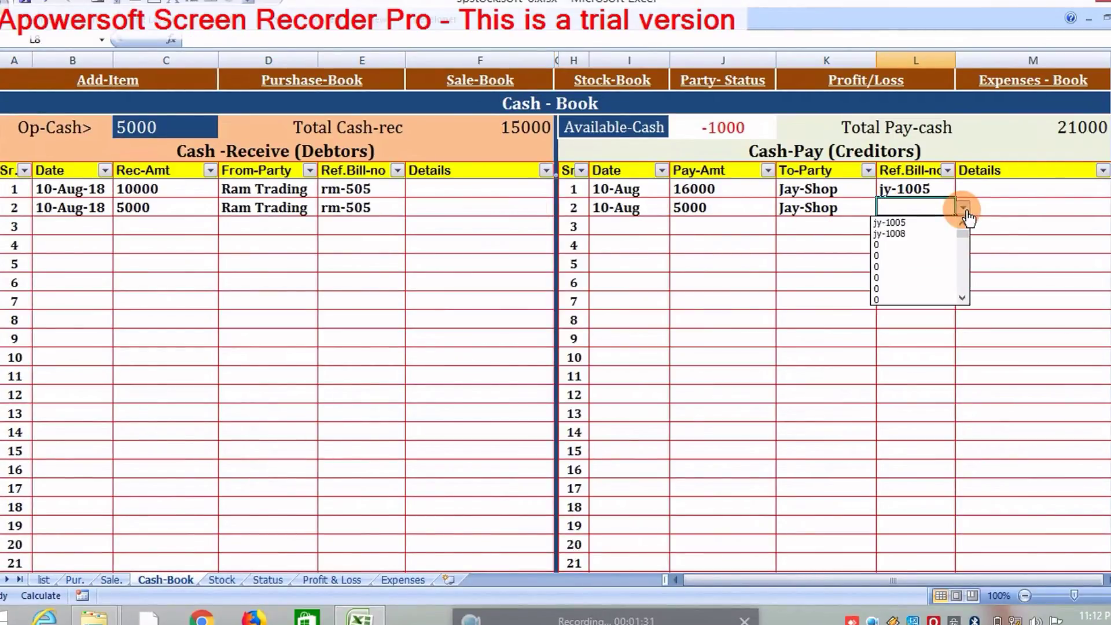
click(926, 234)
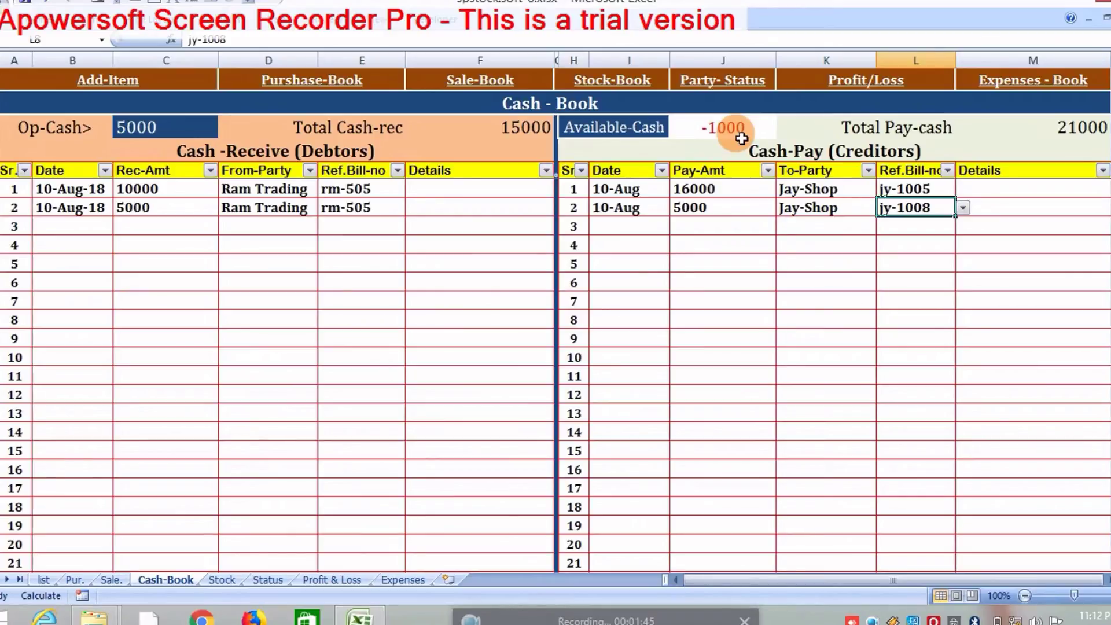
- Review the party Payment Status totals, then view the Profit / Loss statement with net profit 1000
click(747, 81)
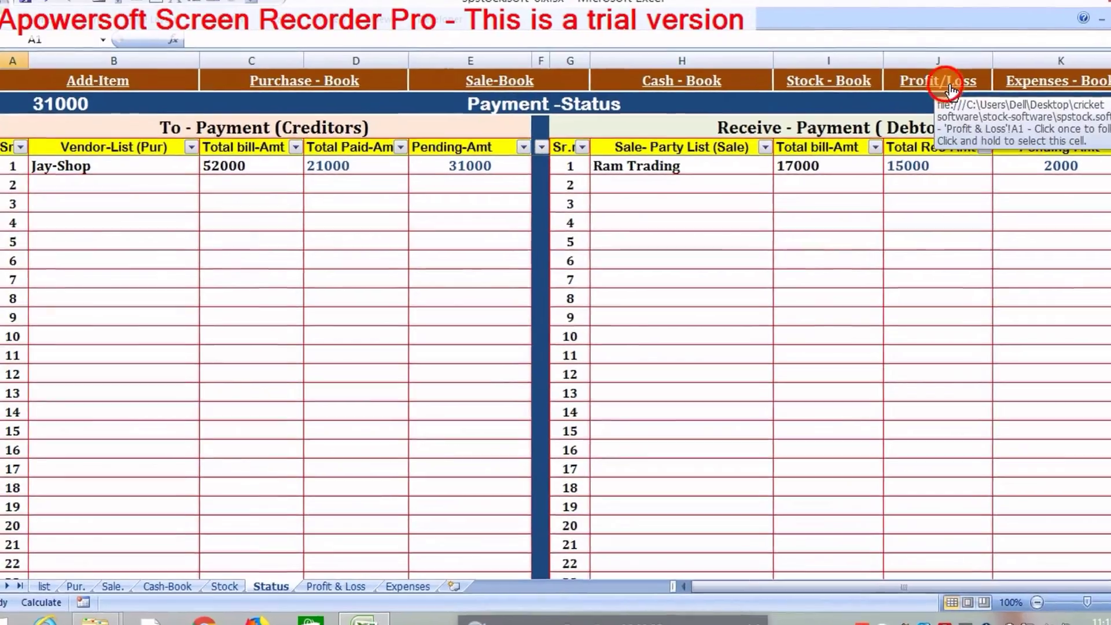
click(933, 81)
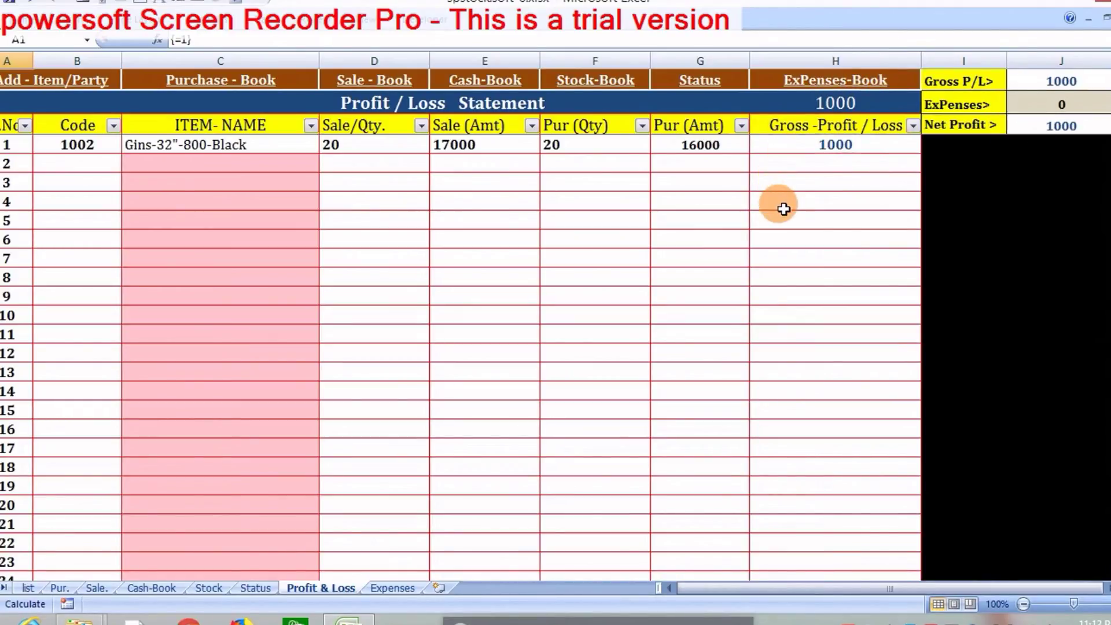
- Inspect the empty Expenses sheet's Date, Pay-Amt and Details cells, then go back to Cash Book
click(835, 82)
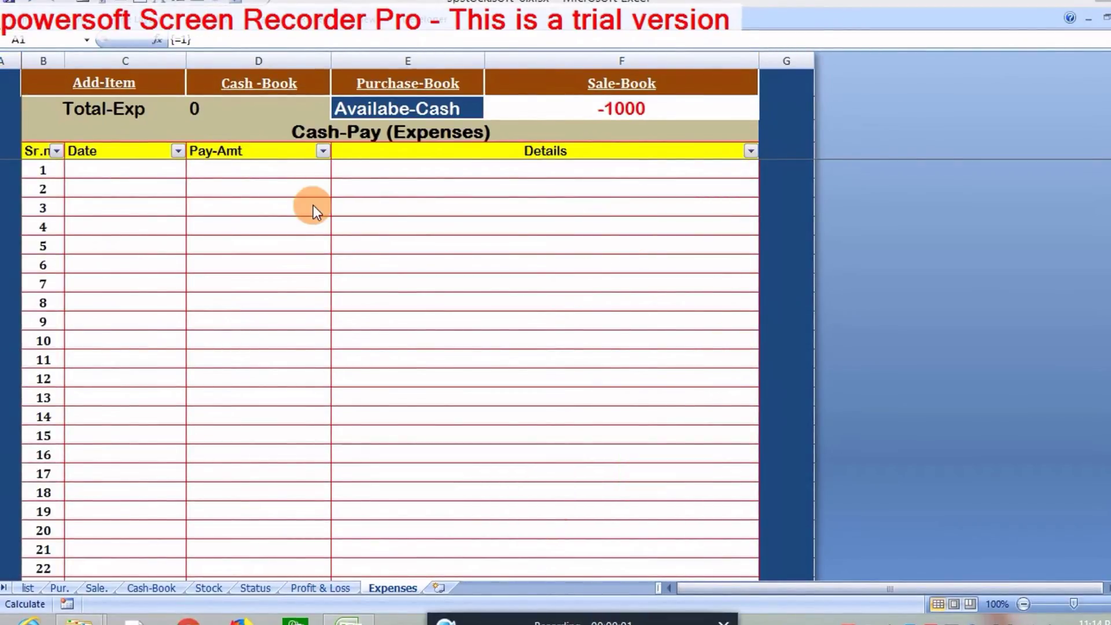
click(131, 171)
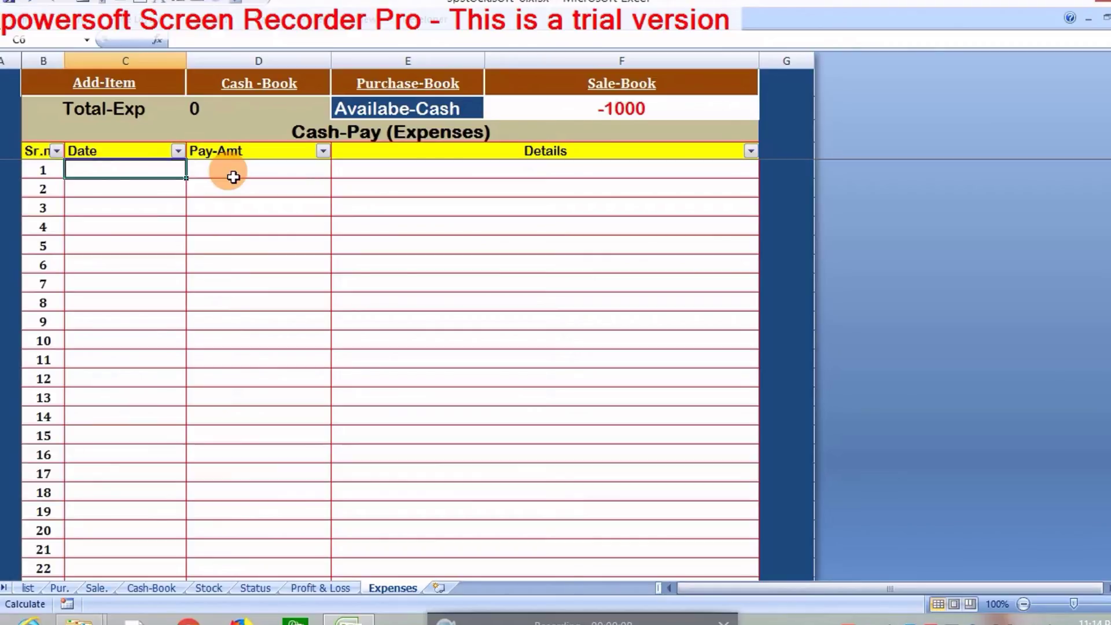
click(233, 177)
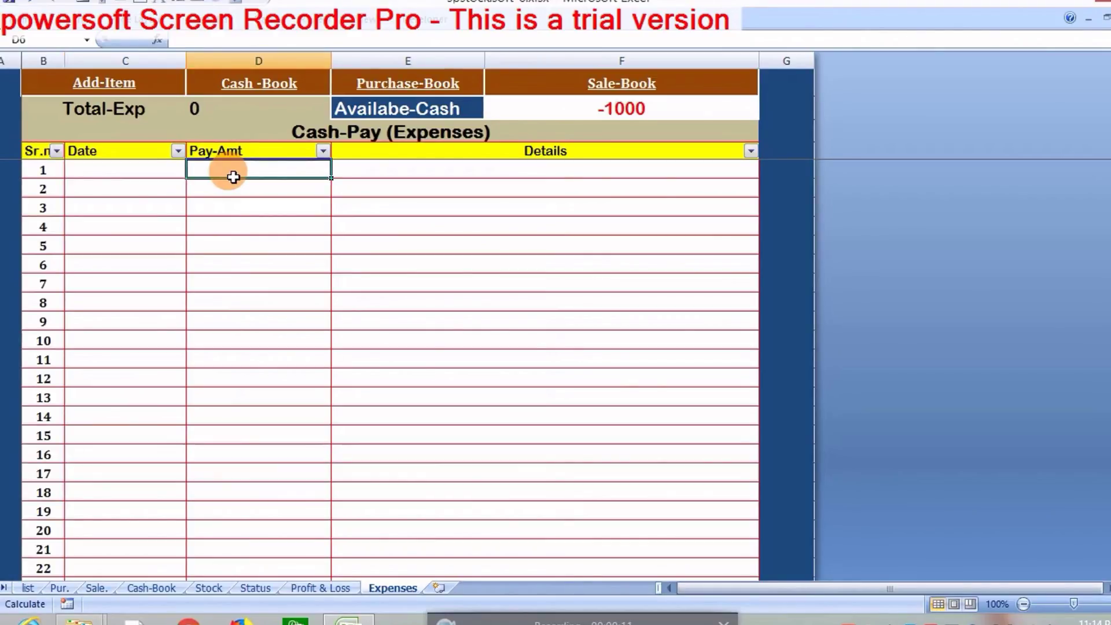
key(Tab)
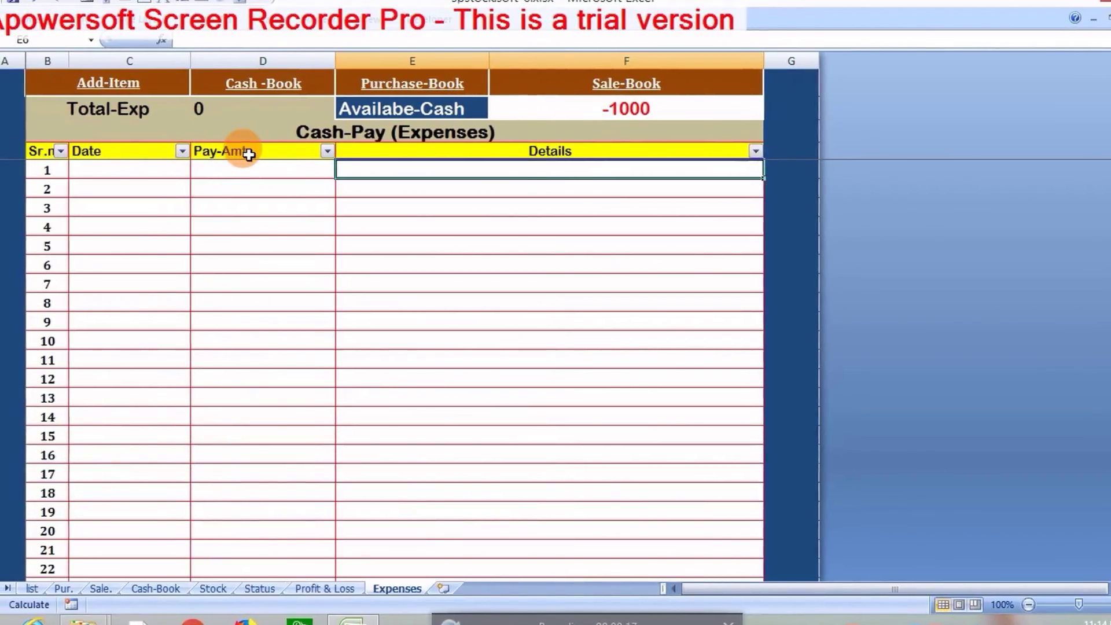
click(278, 92)
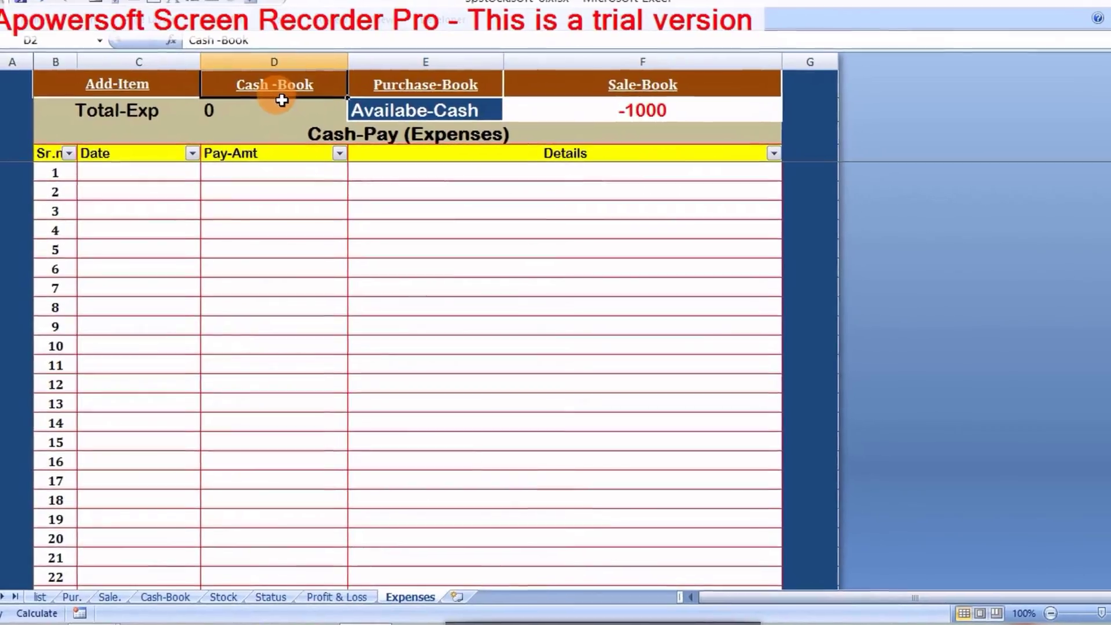
click(293, 100)
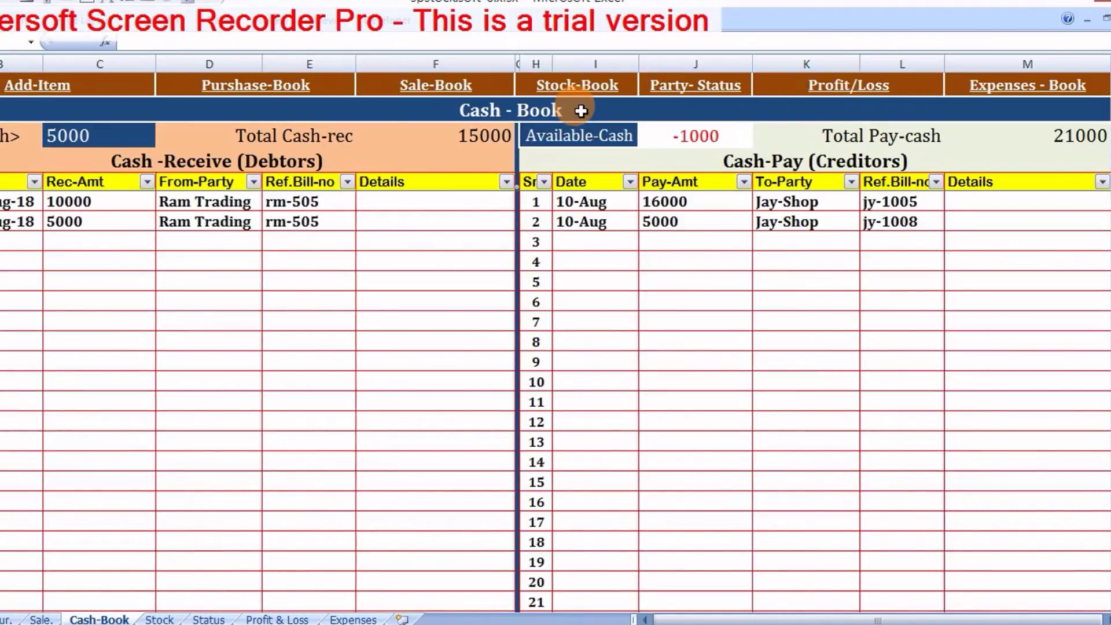
- Visit Stock, Payment Status, Profit / Loss, Expenses and Cash Book, ending on the item/vendor/party lists
click(596, 85)
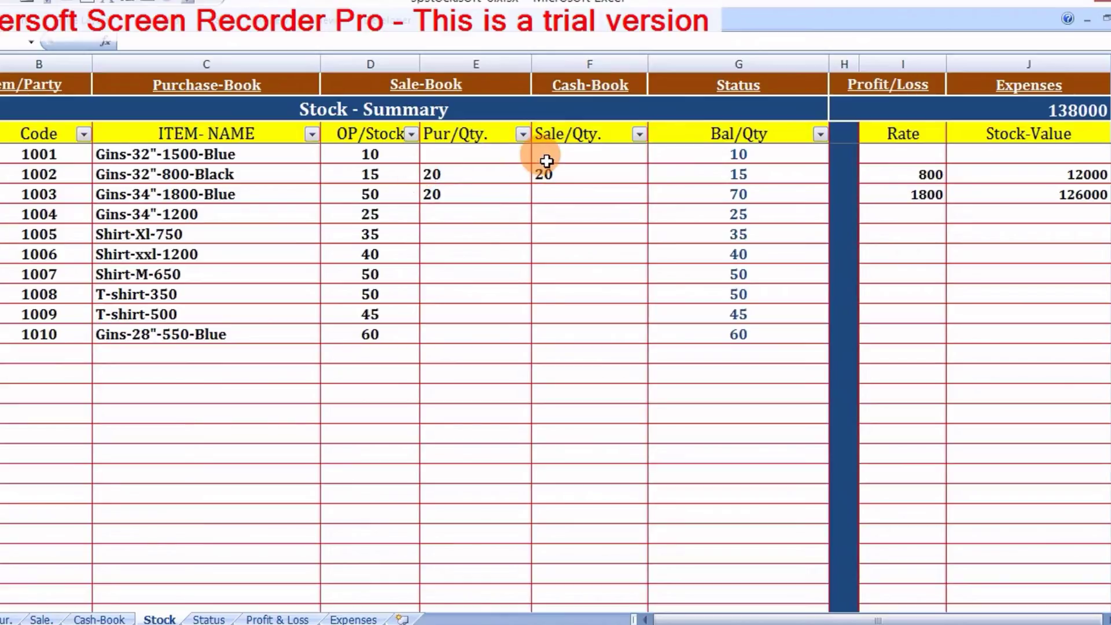
click(734, 93)
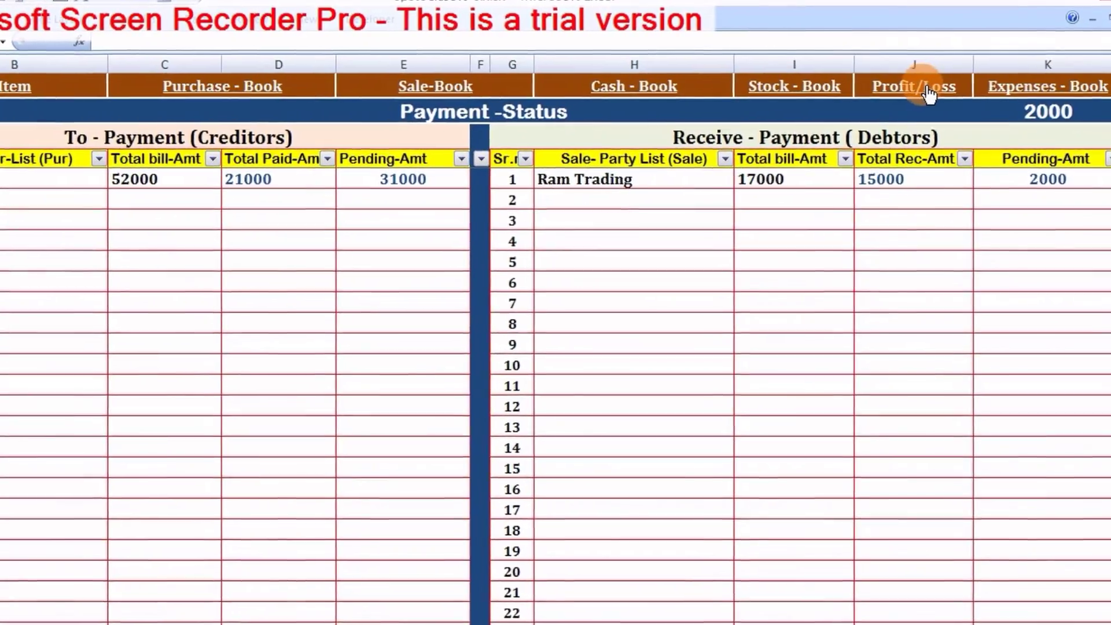
click(928, 92)
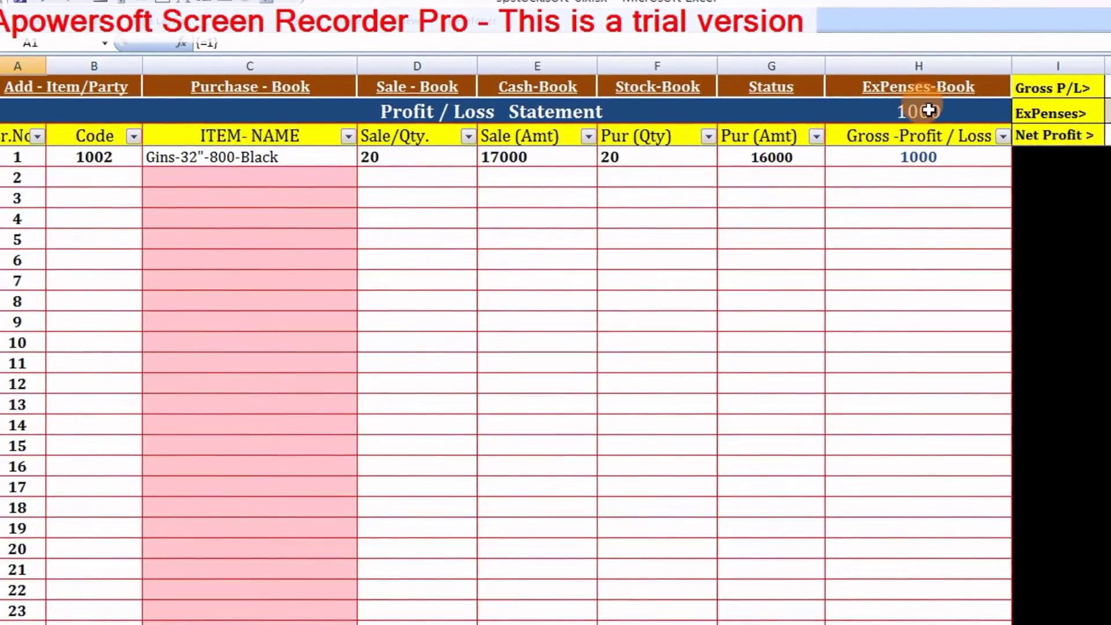
click(937, 87)
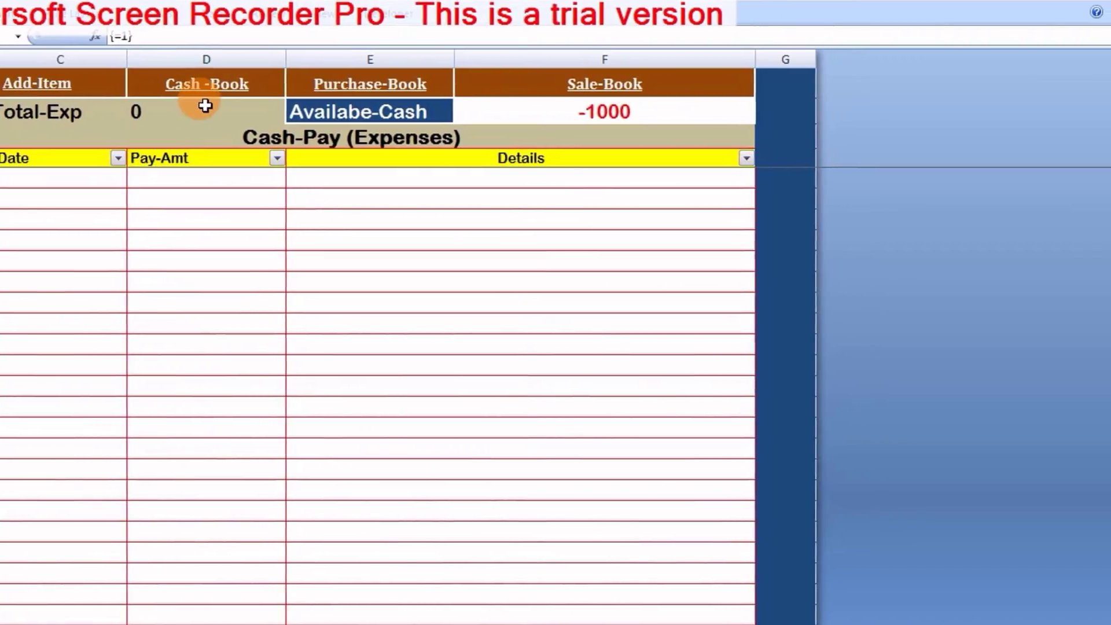
click(228, 87)
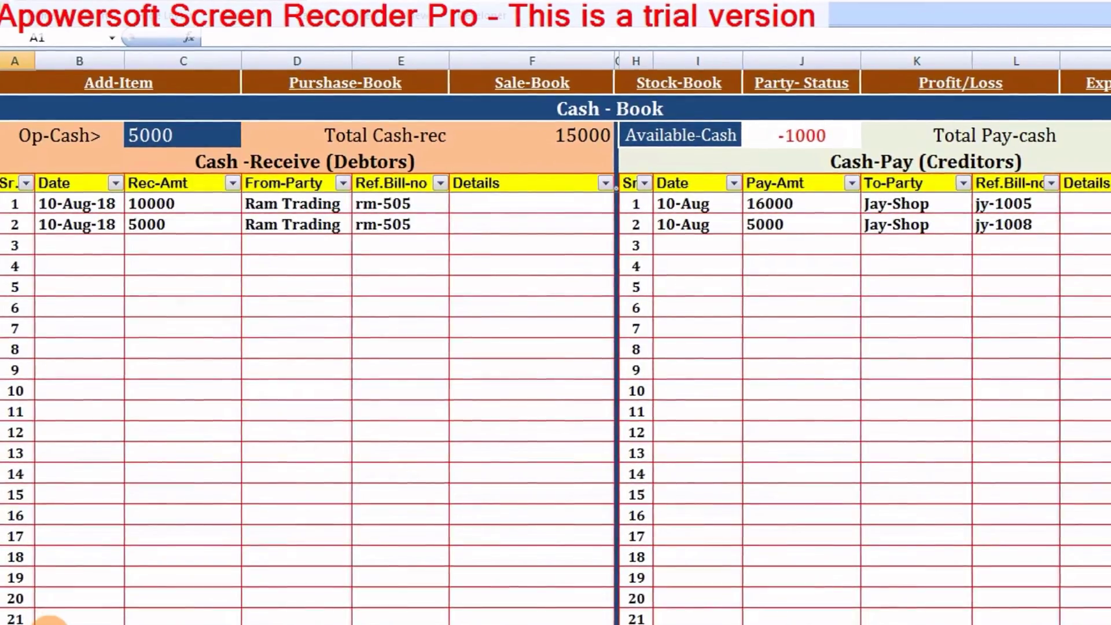
click(149, 89)
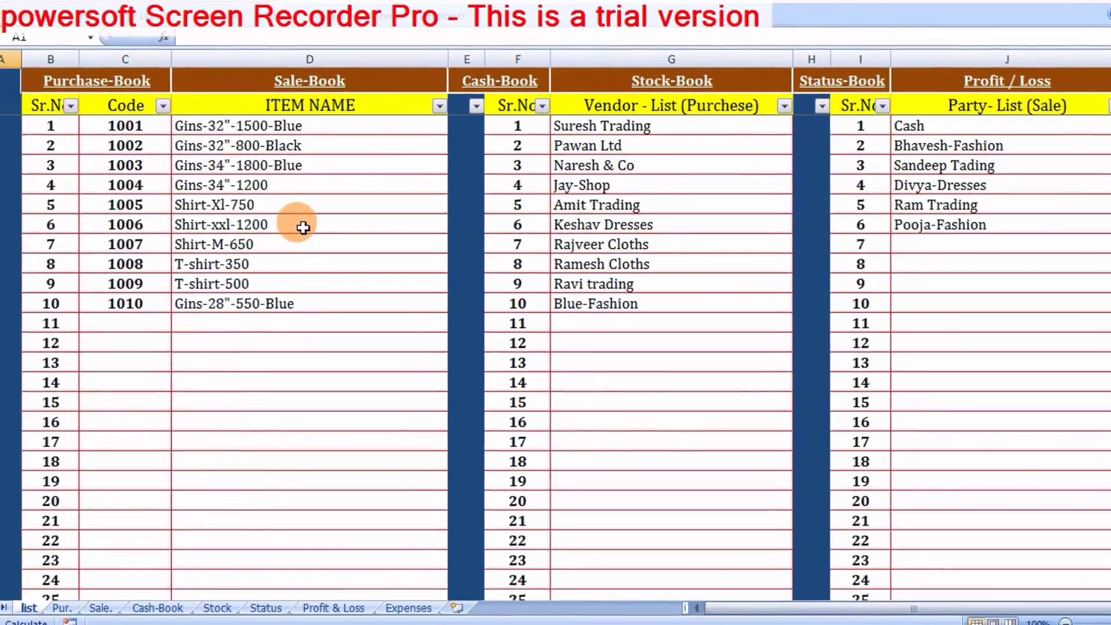
- Switch from the lists sheet to the Purchase Book (Inward) sheet
key(ctrl+Page_Down)
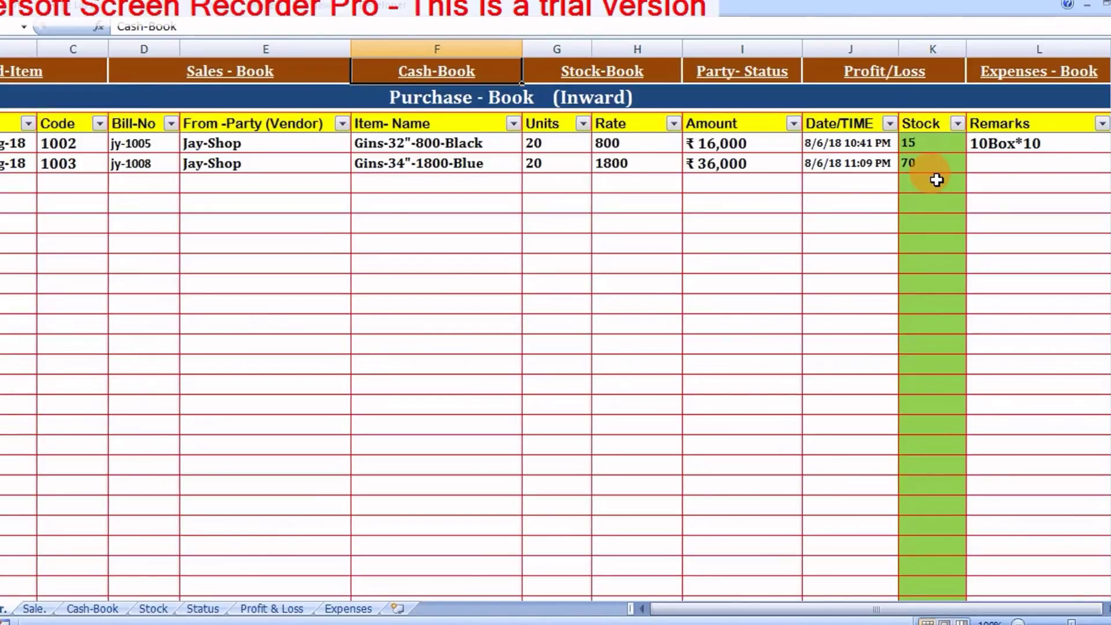
- Add a Purchase Book row with item code 1004 (Gins-34"-1200) and vendor Pawan Ltd
click(72, 188)
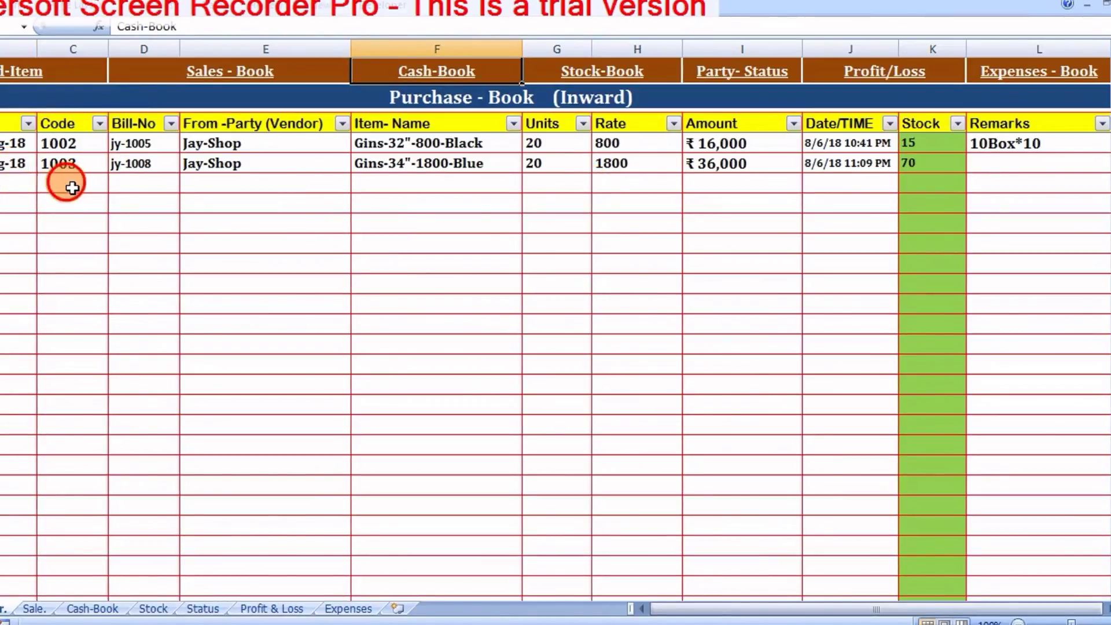
text(1004)
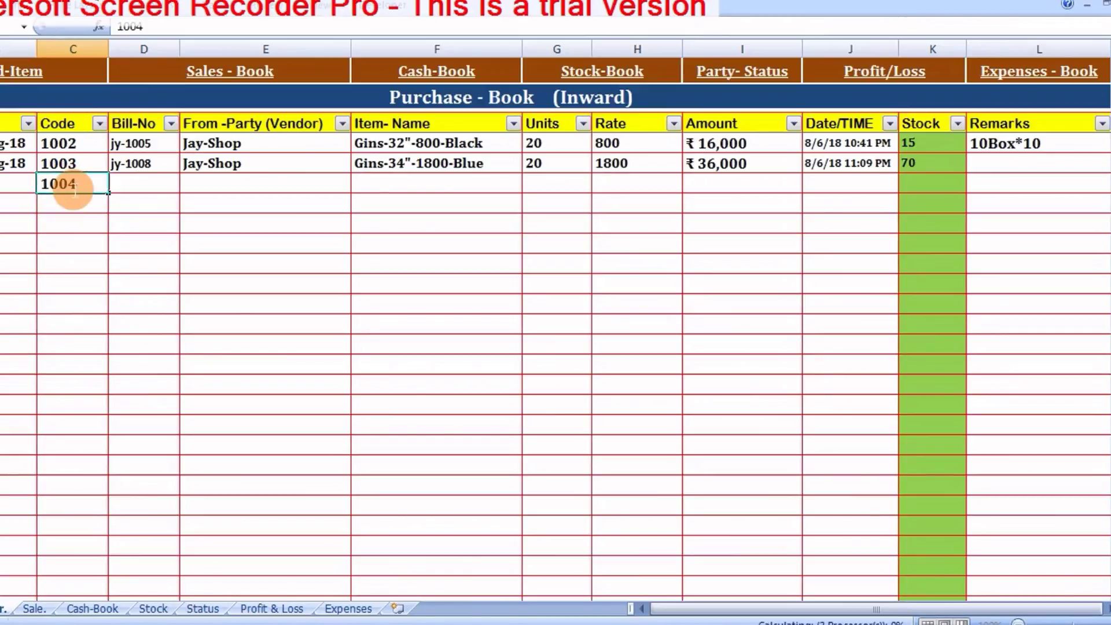
key(Tab)
key(Tab)
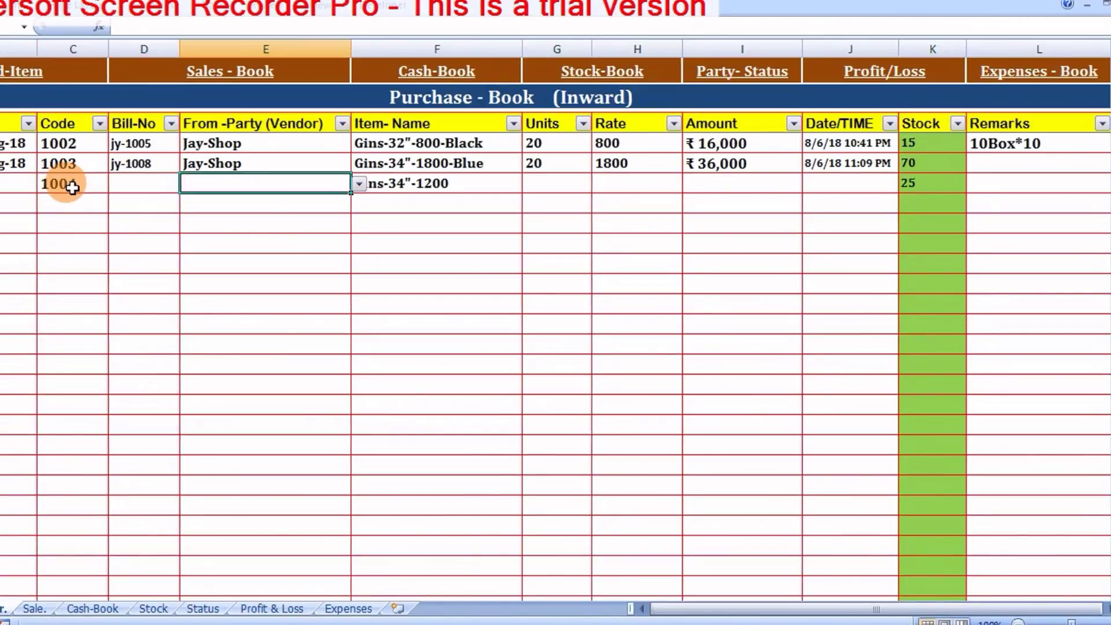
key(alt+Down)
key(Down)
key(Down)
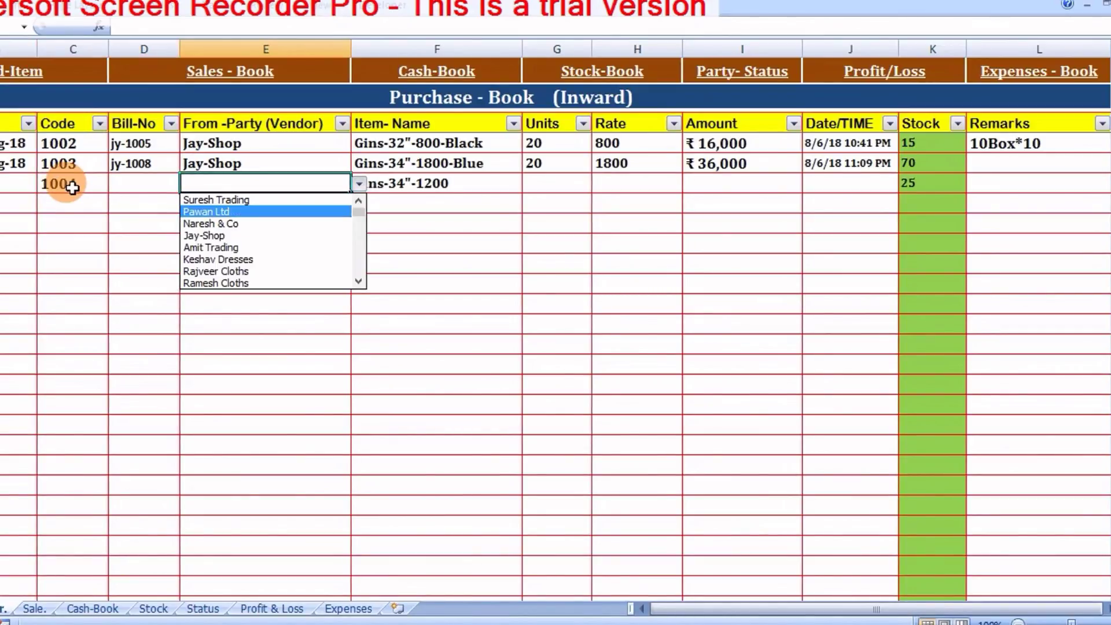
key(Return)
key(Tab)
key(Tab)
key(Tab)
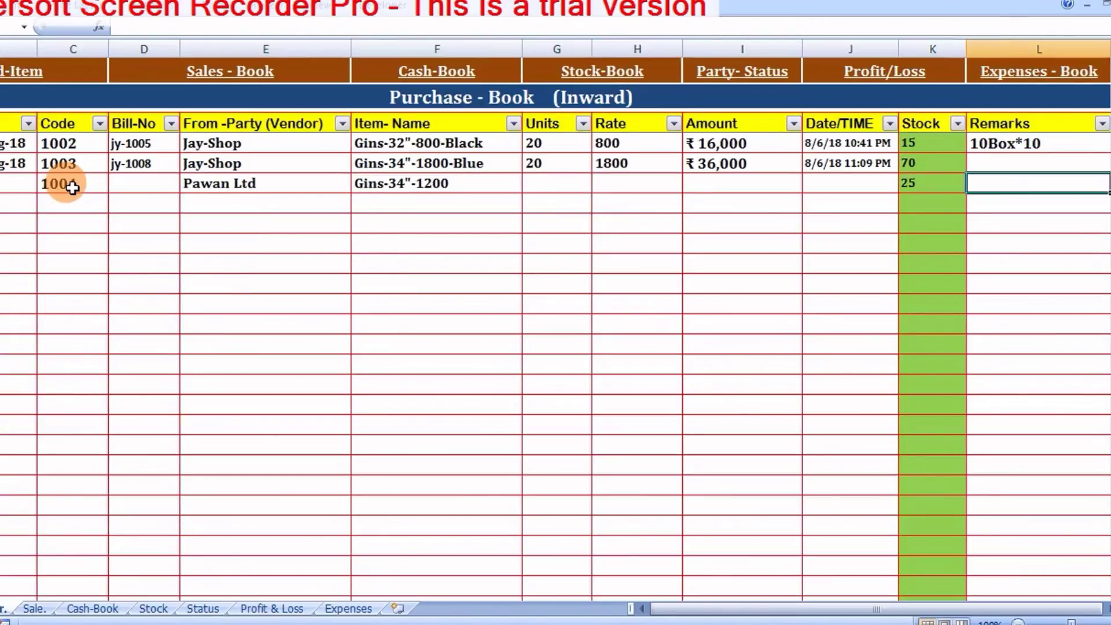
key(Tab)
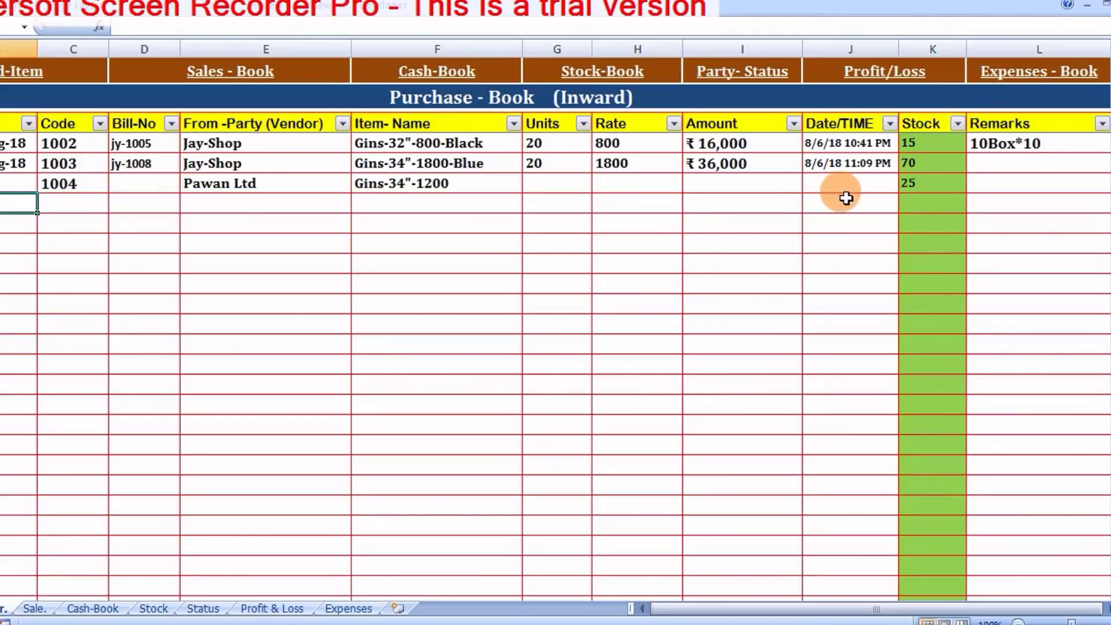
click(861, 189)
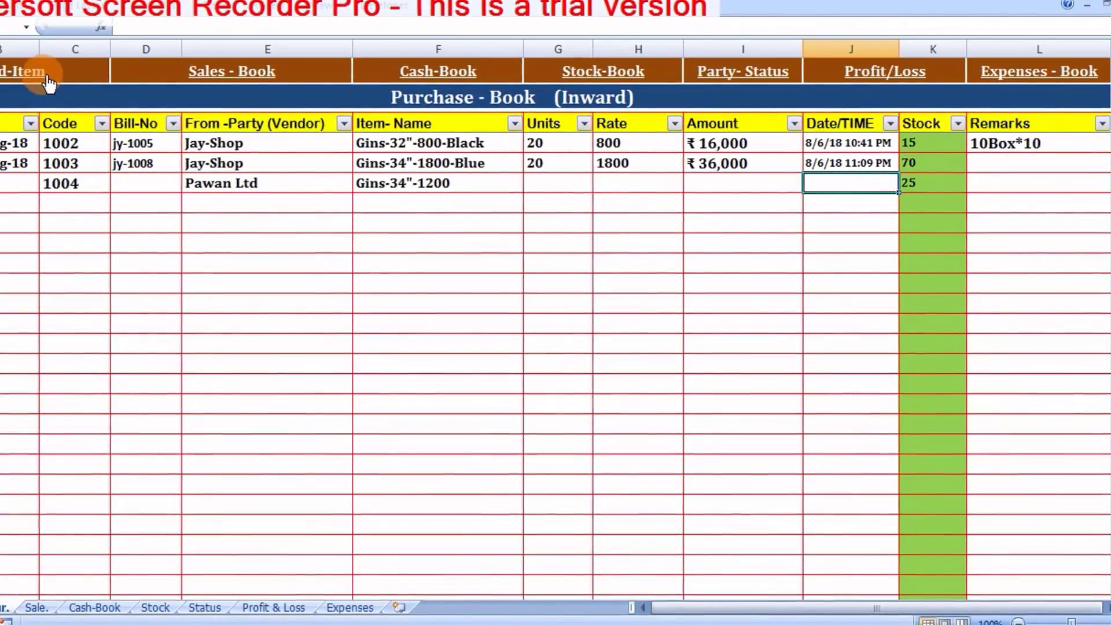
- Visit the Sale, Purchase, Cash and Stock sheets via hyperlinks, ending on Payment Status
click(260, 75)
click(295, 76)
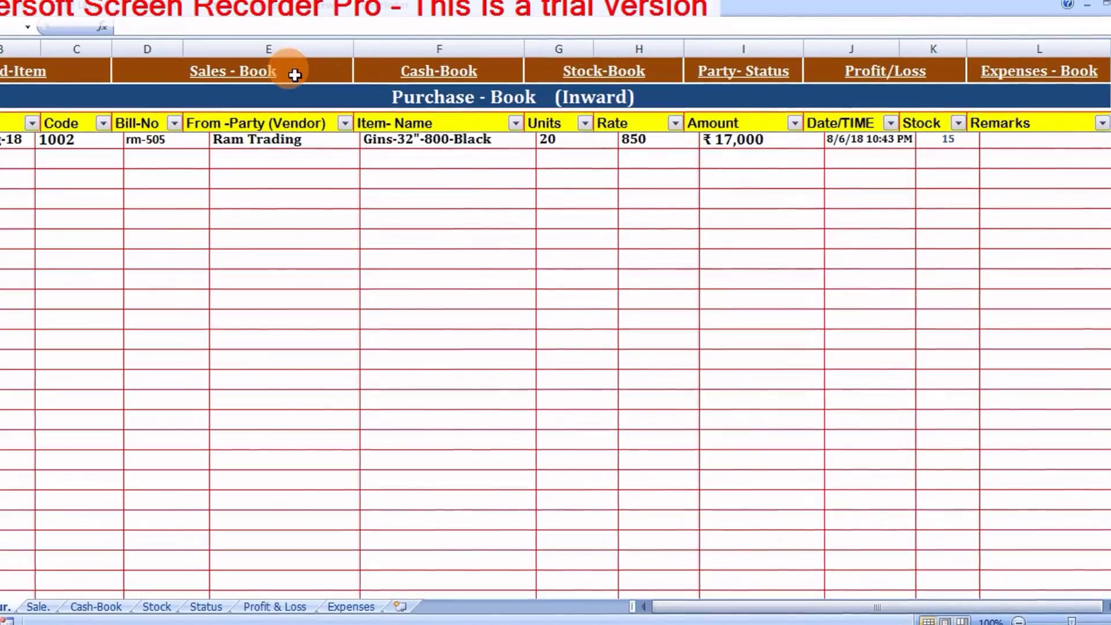
click(438, 70)
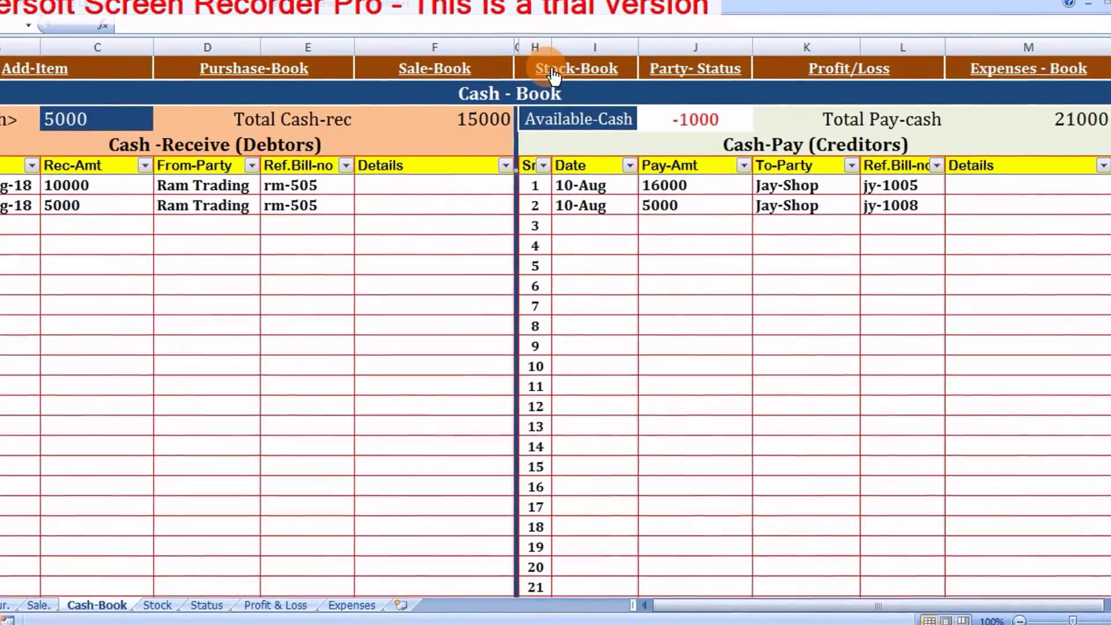
click(544, 69)
click(629, 75)
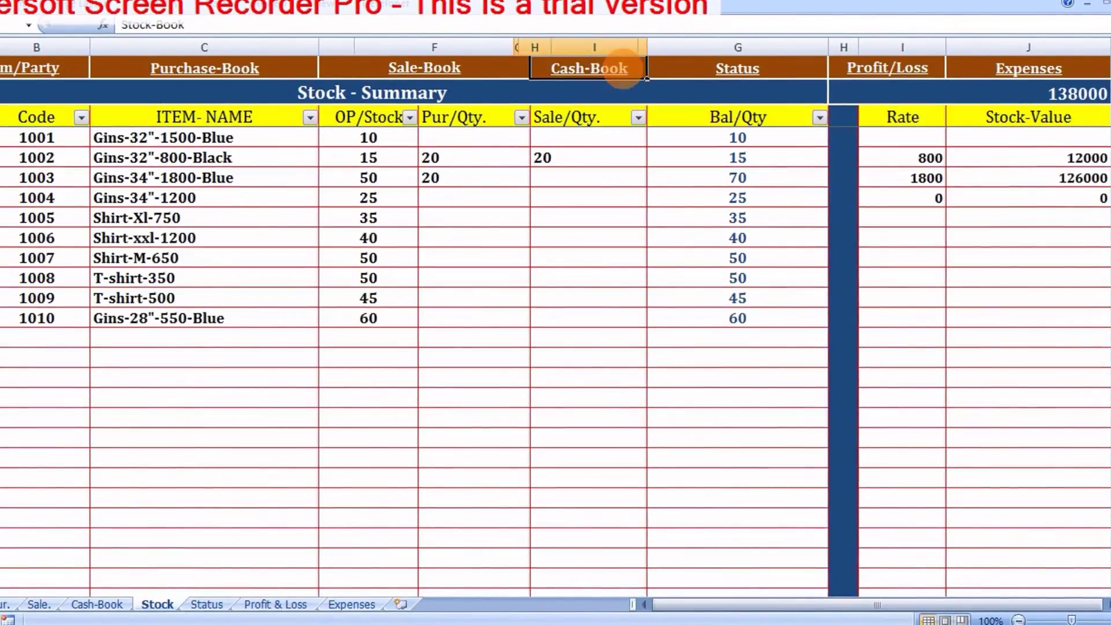
click(693, 77)
click(693, 77)
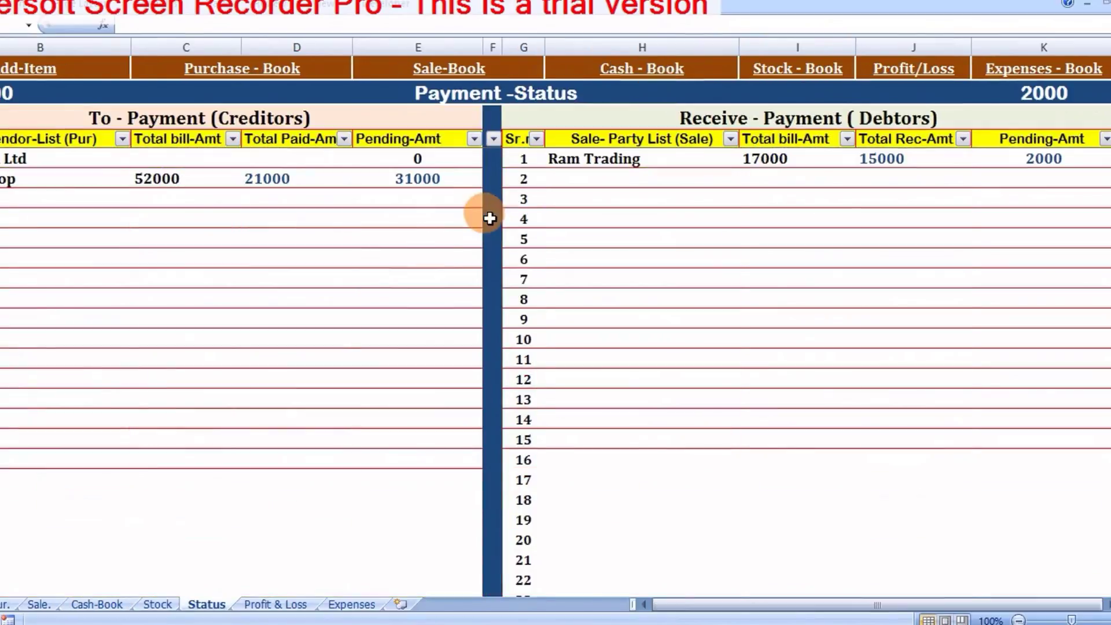